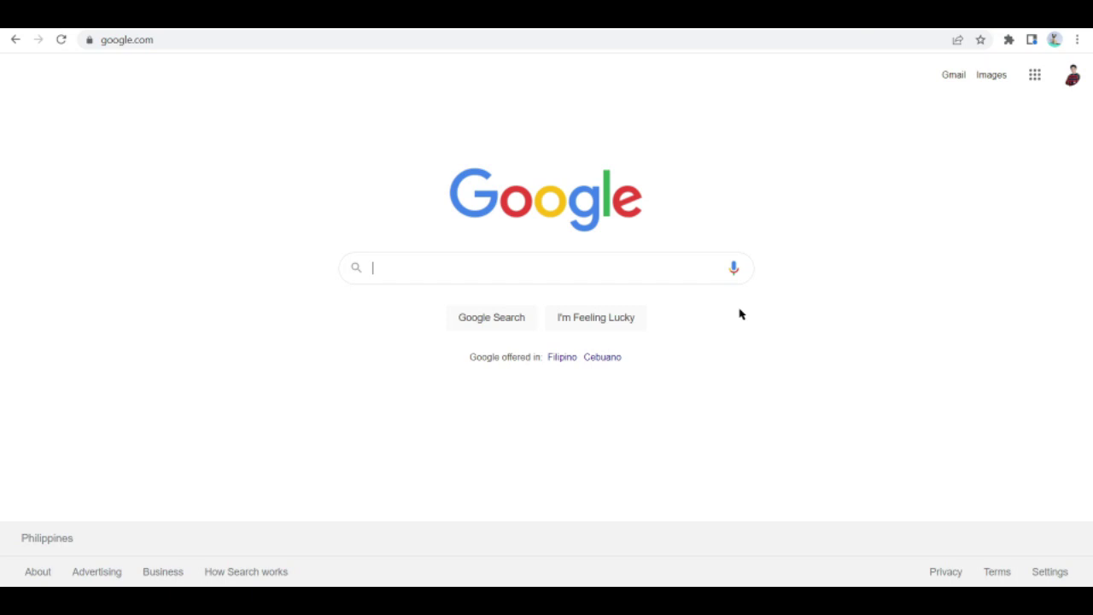
Open the Google apps grid, scroll through the apps list, and close it
left_click(1034, 74)
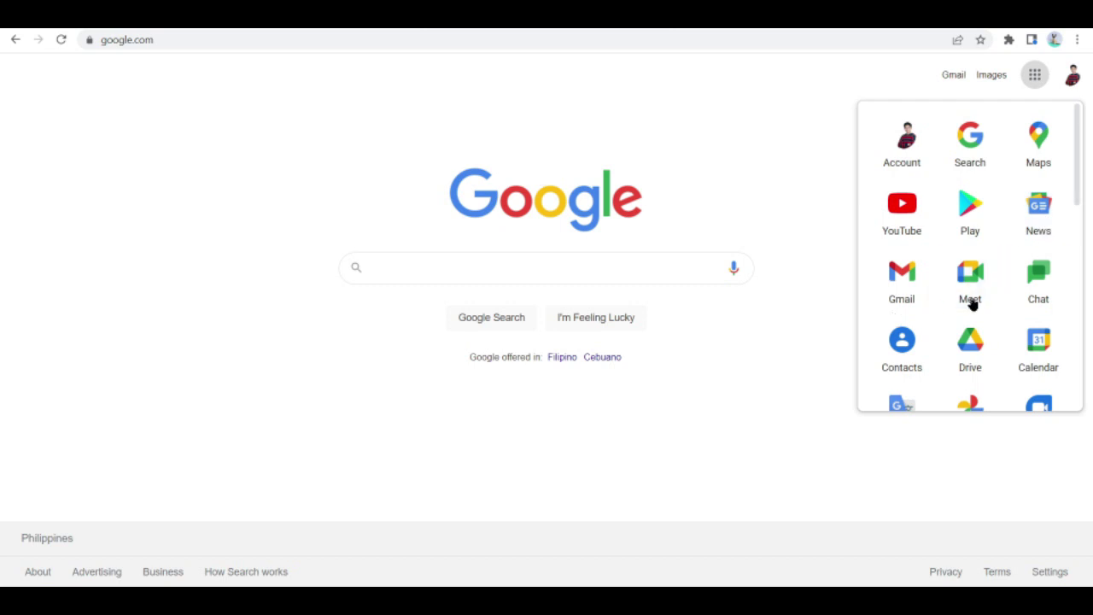
scroll(976, 307, "down", 2)
scroll(978, 310, "down", 1)
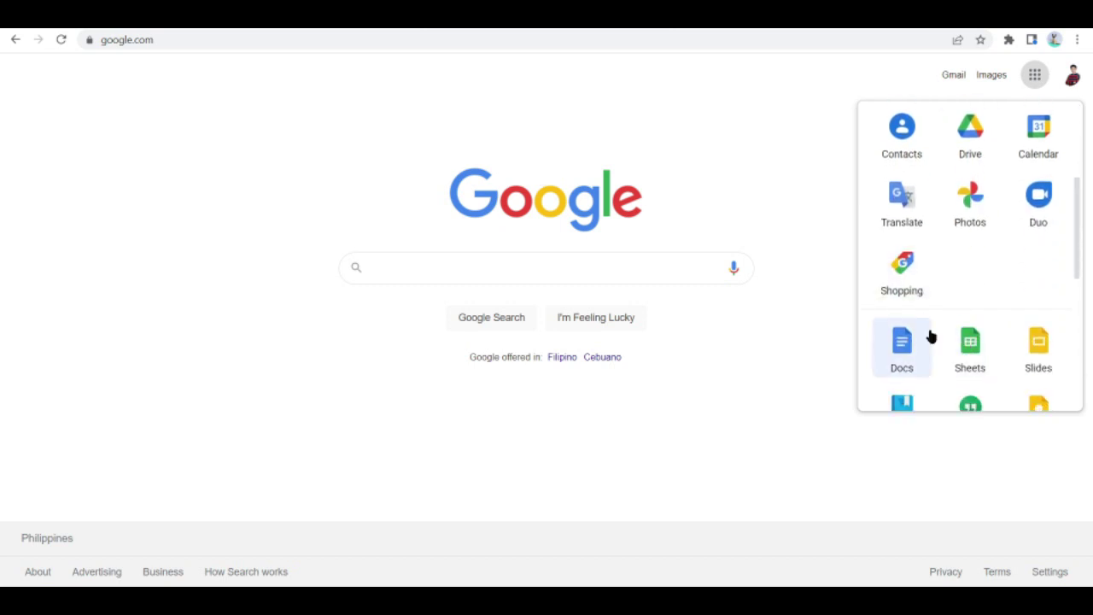
scroll(973, 324, "down", 1)
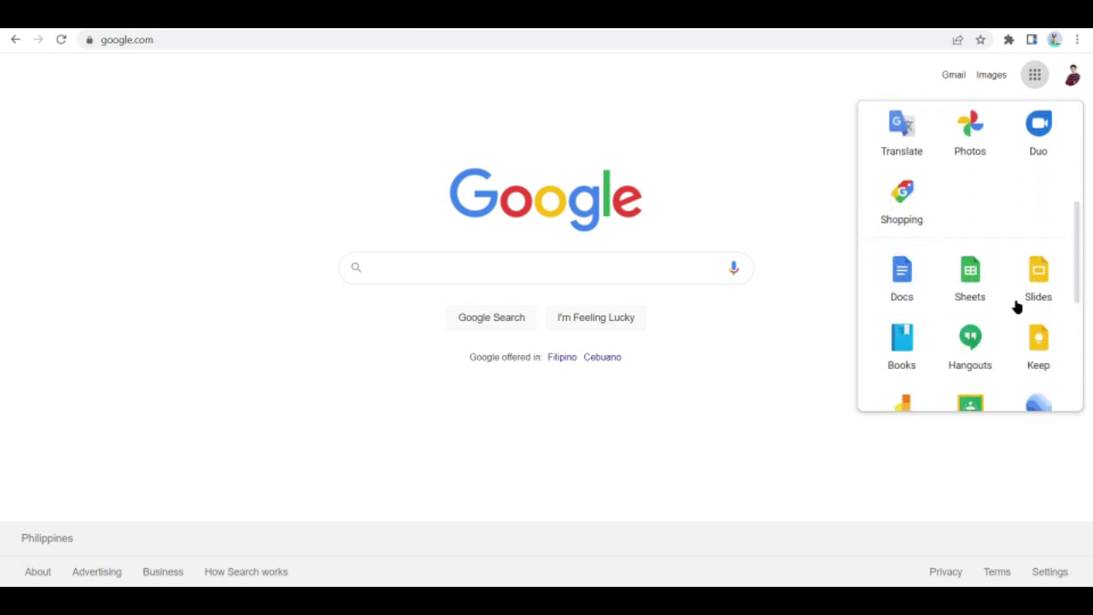
left_click(727, 188)
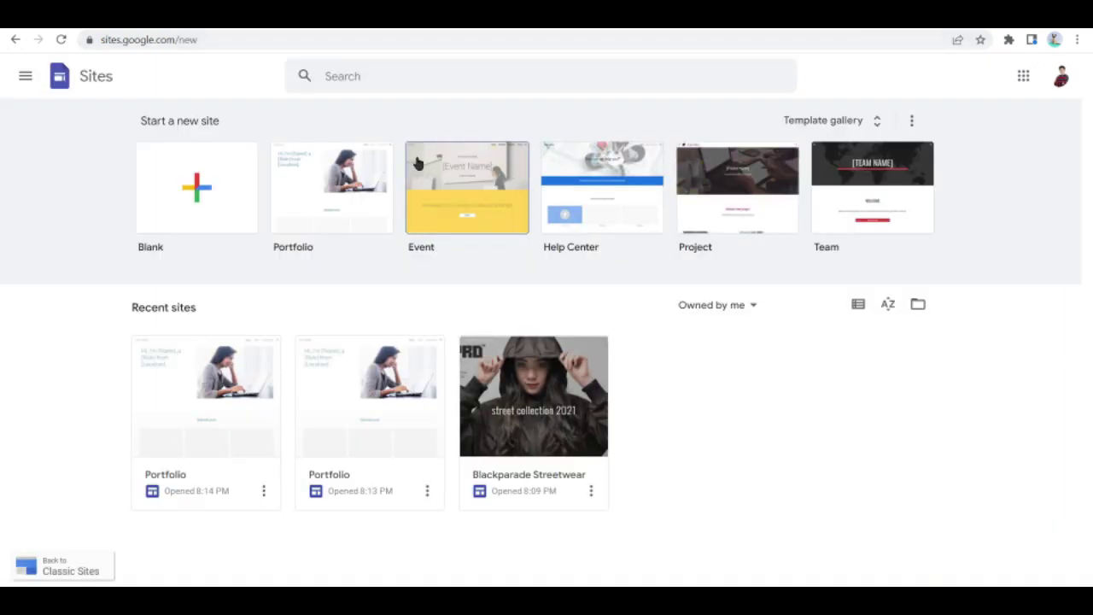
Sign back in to the signed-out account from the avatar menu, entering its password
left_click(1060, 76)
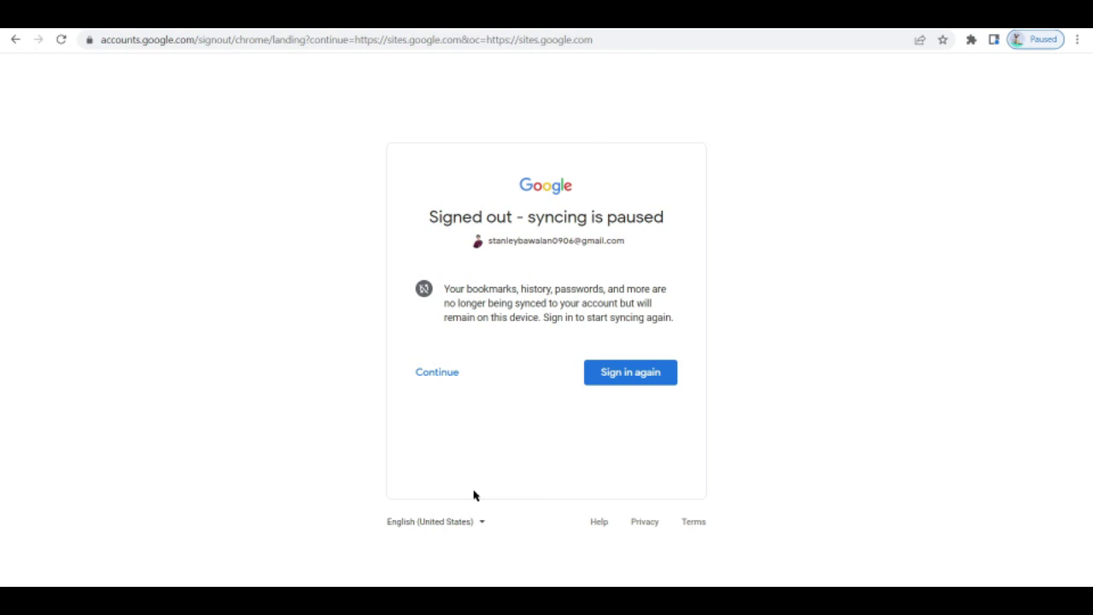
left_click(437, 371)
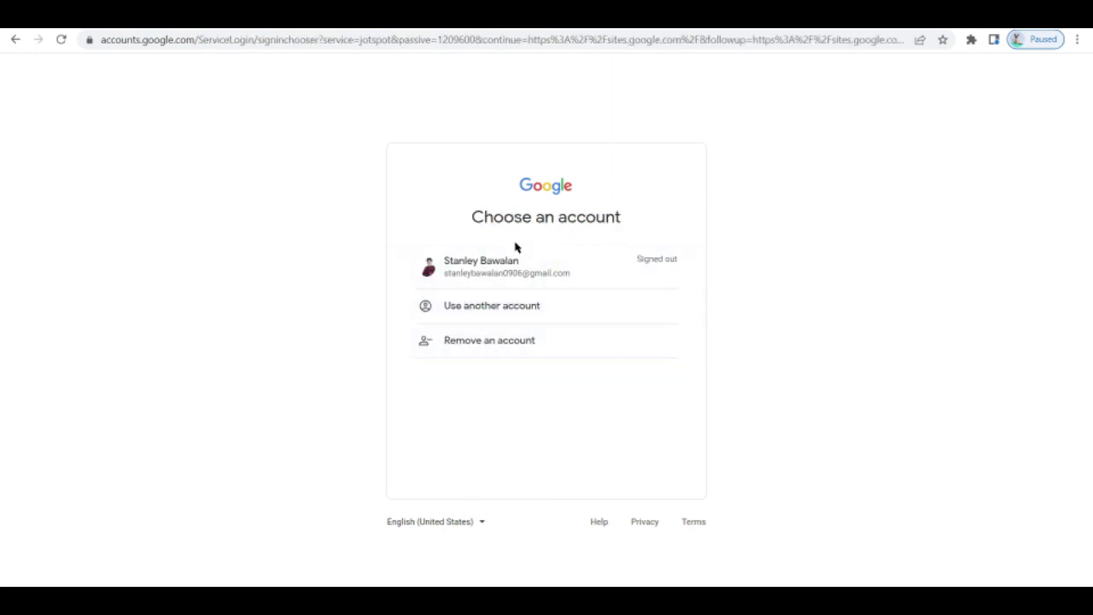
left_click(488, 267)
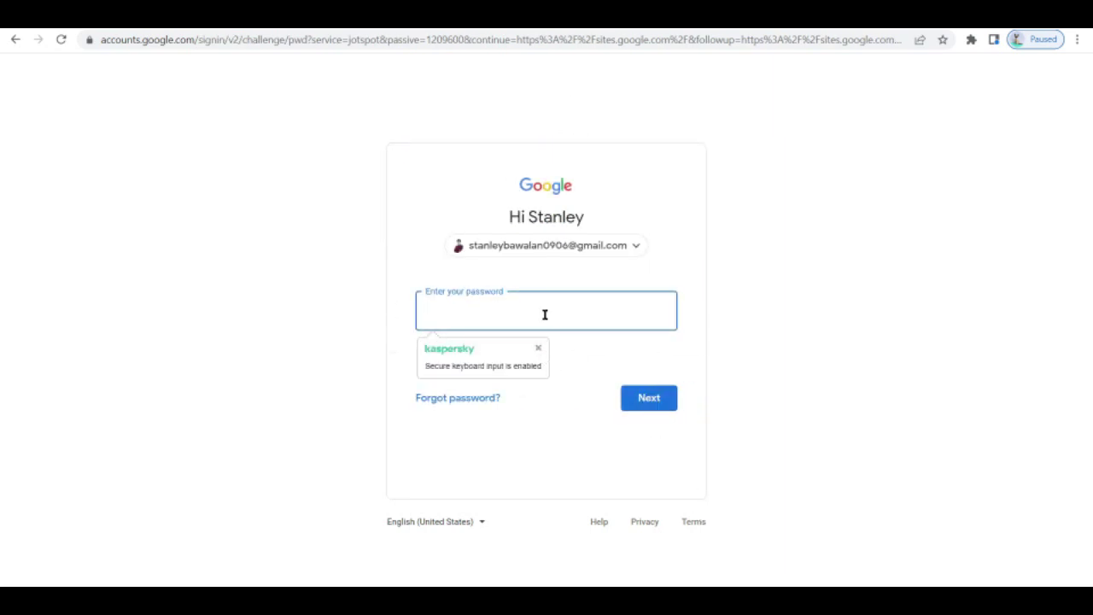
left_click(538, 348)
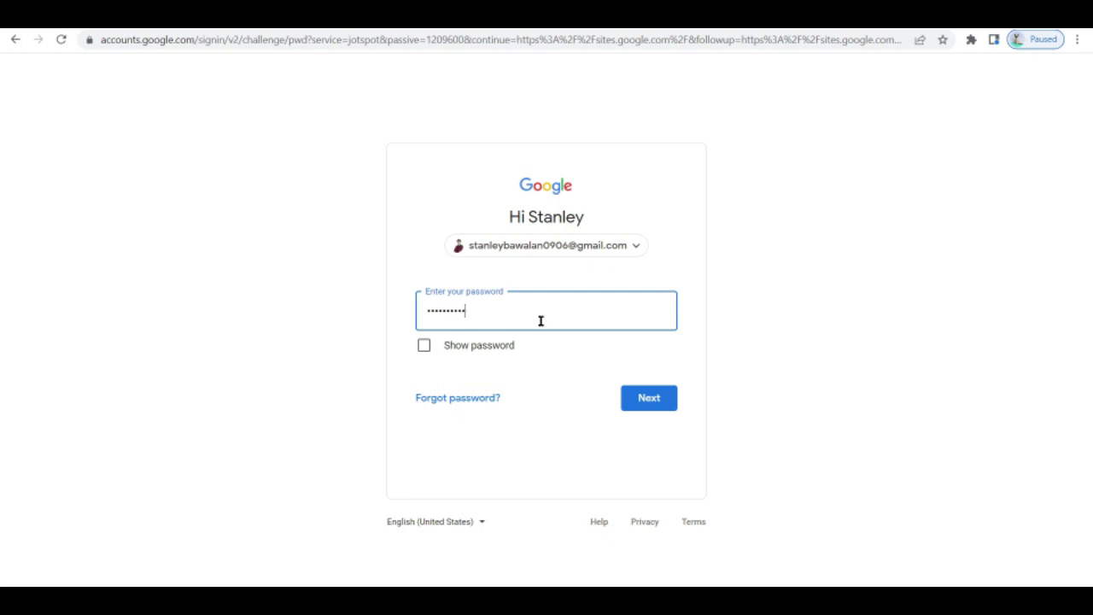
key("ctrl+a")
key("BackSpace")
key("Return")
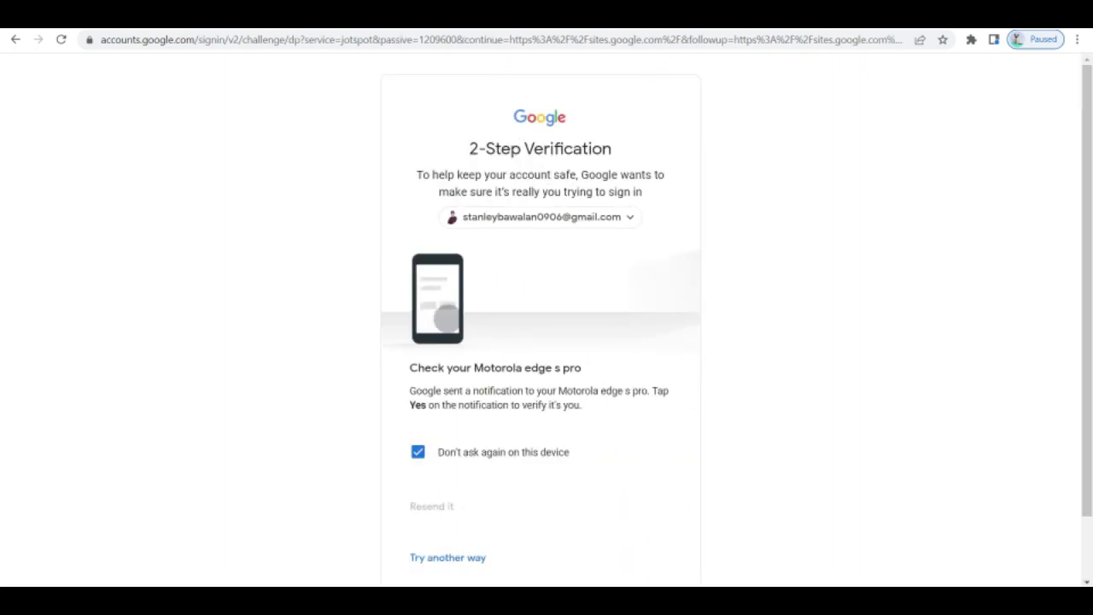
scroll(547, 474, "down", 1)
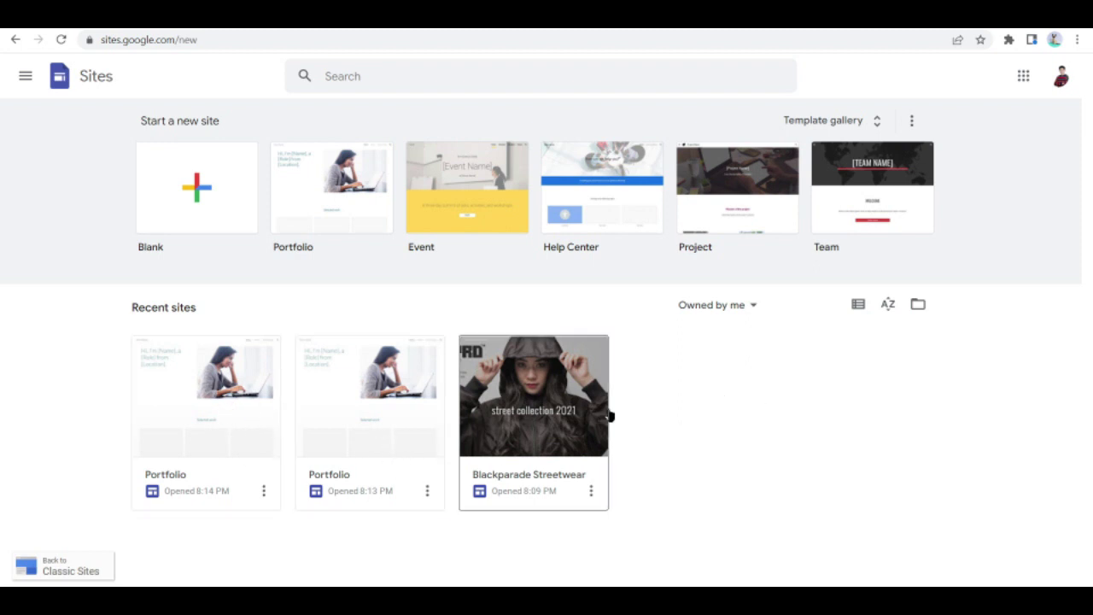
Open the Blackparade Streetwear site from Recent sites and scroll through its page
left_click(570, 397)
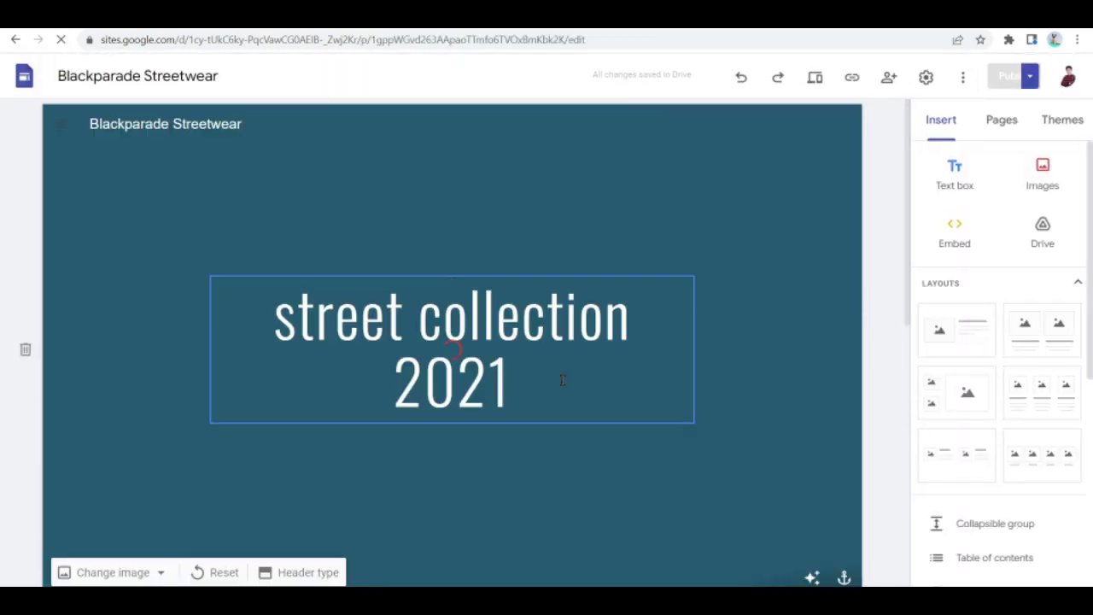
scroll(683, 384, "down", 5)
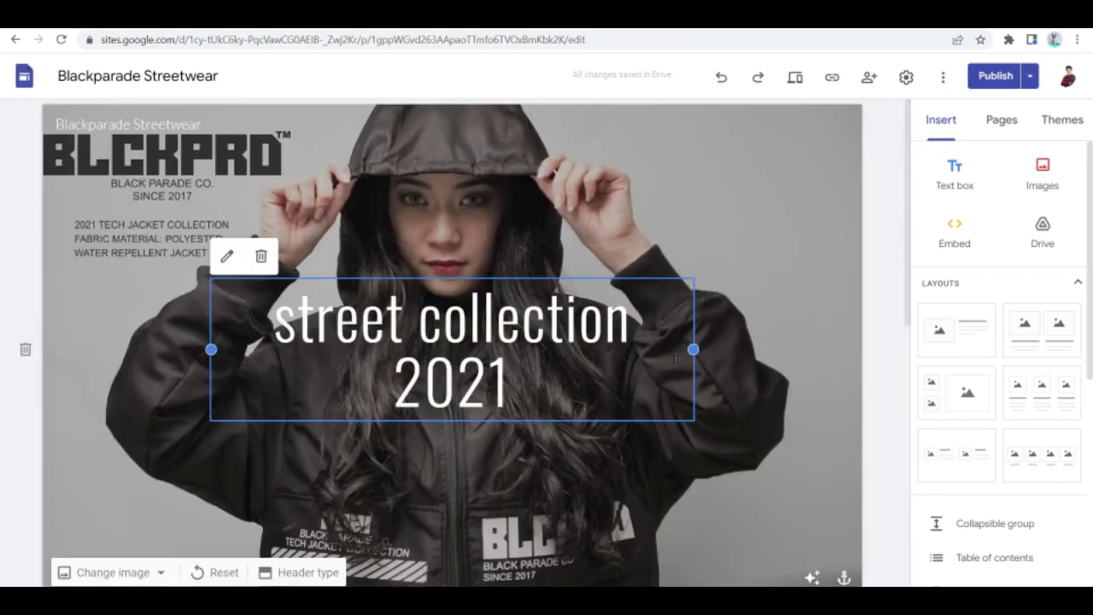
scroll(529, 207, "down", 7)
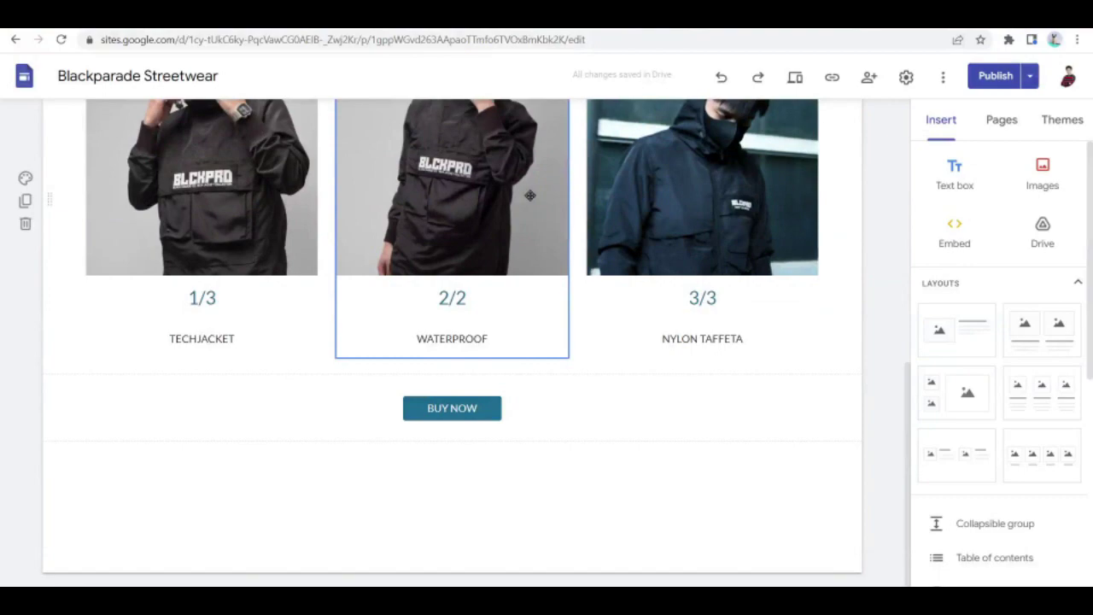
scroll(517, 210, "up", 3)
Select the TECHJACKET and WATERPROOF product cards and the 'street collection 2021' title box
left_click(234, 393)
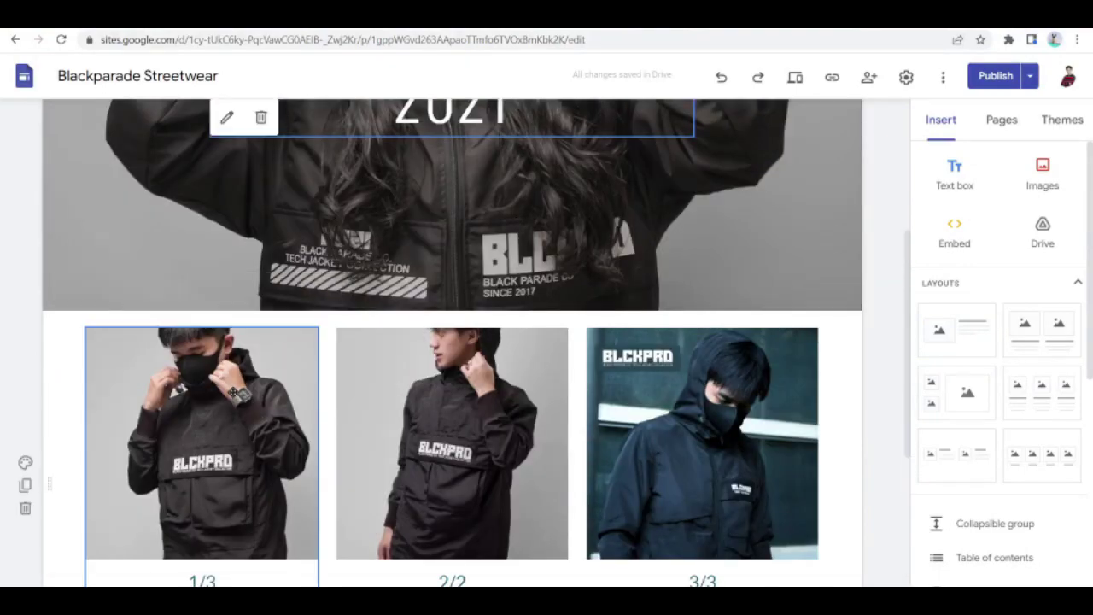
left_click(384, 407)
scroll(424, 403, "down", 1)
scroll(423, 403, "up", 5)
left_click(422, 402)
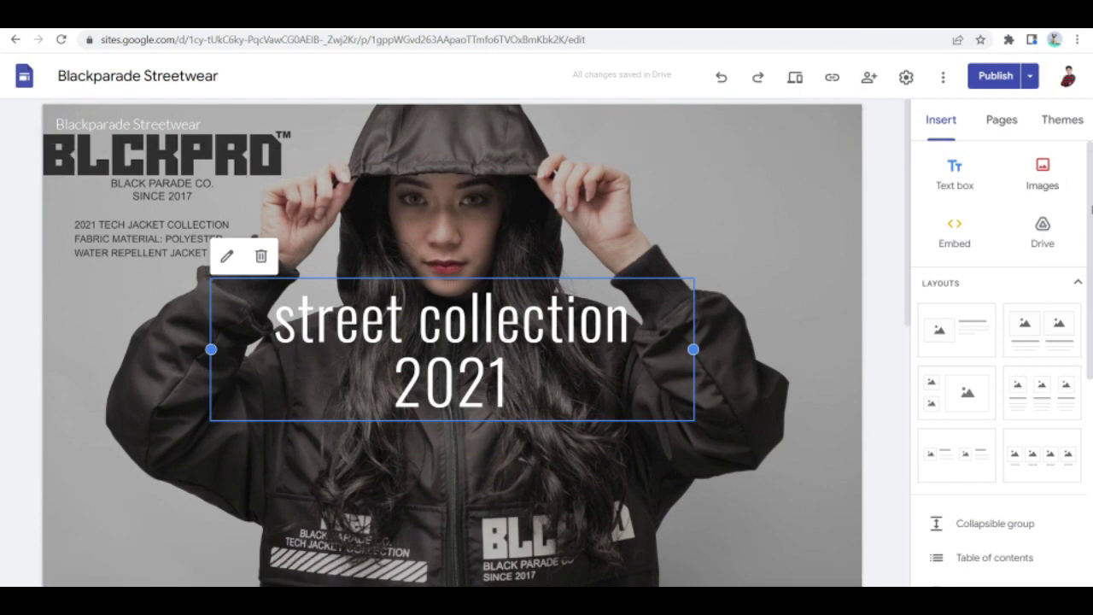
Open Insert > Images > Select, then close the image picker without choosing anything
left_click(1041, 190)
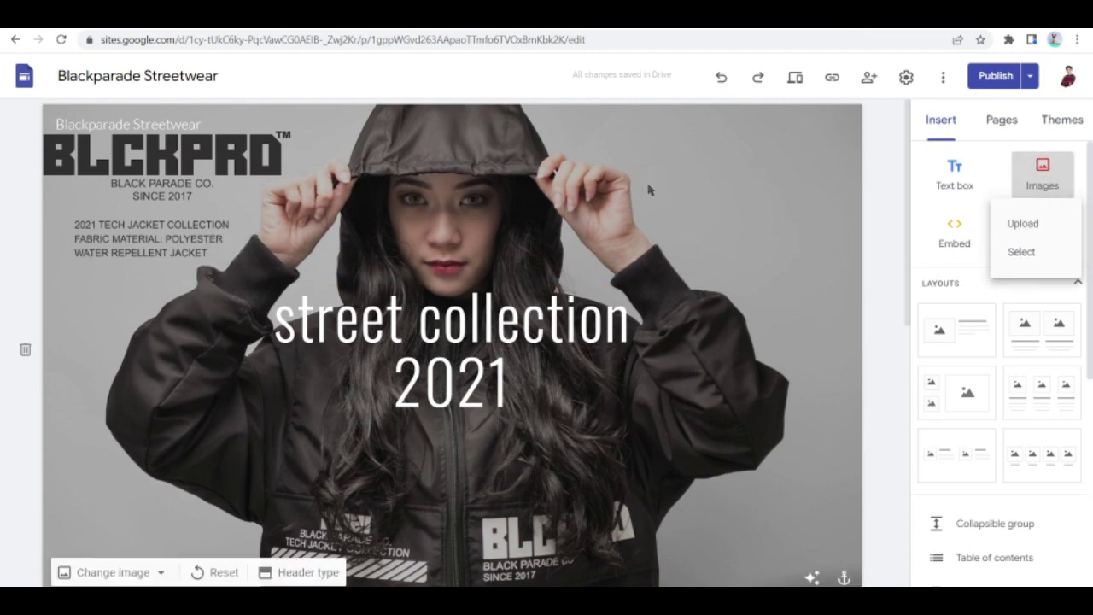
left_click(1029, 253)
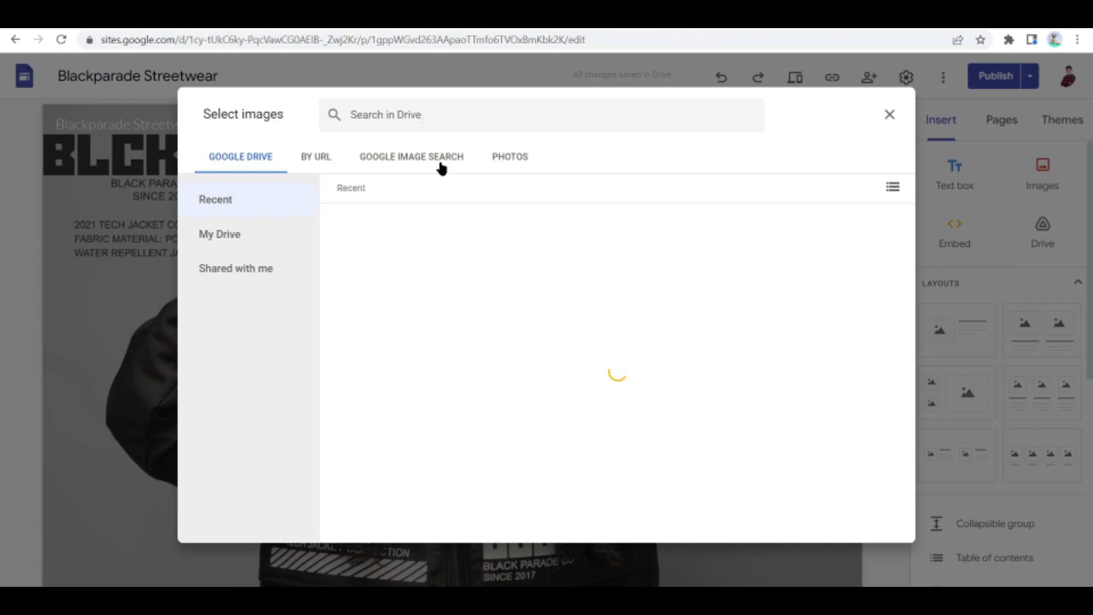
left_click(888, 113)
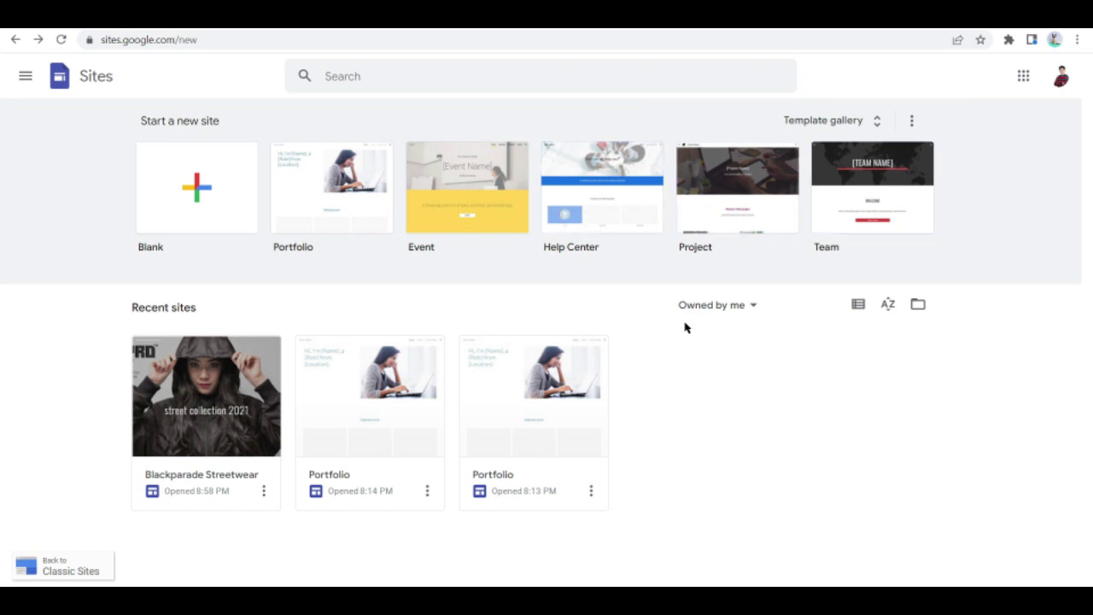
Choose the Portfolio template under Start a new site
left_click(376, 223)
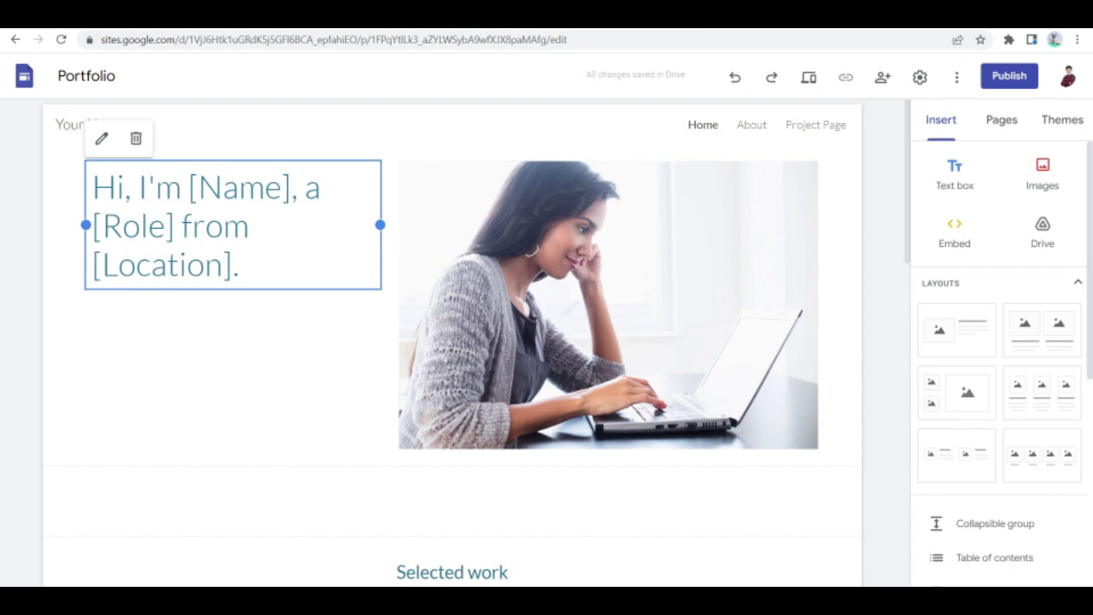
Deselect the greeting text box and select the laptop photo beside it
left_click(551, 111)
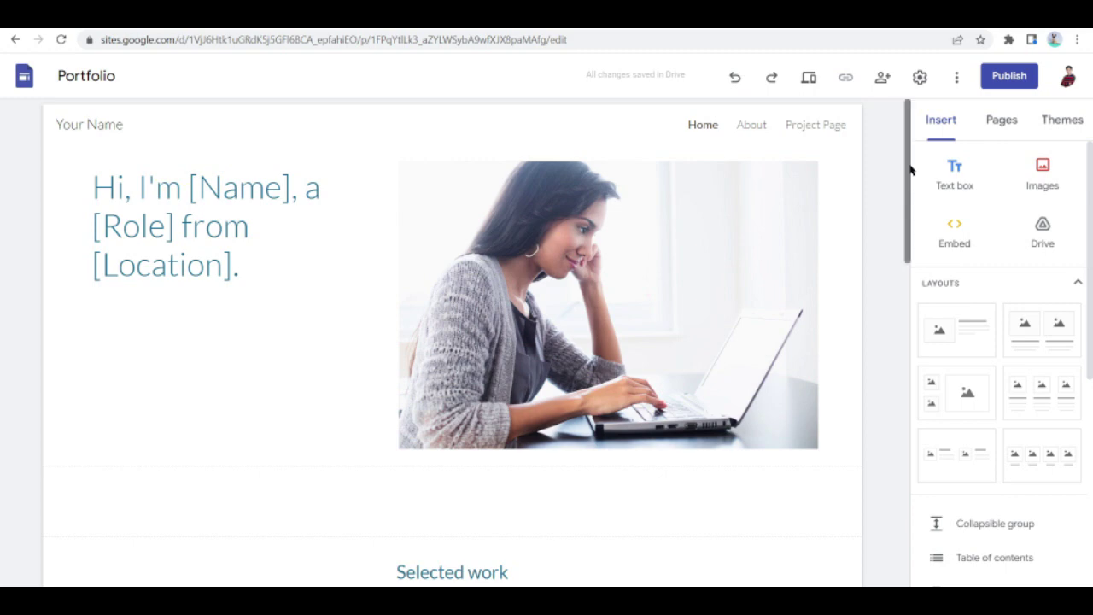
left_click(693, 272)
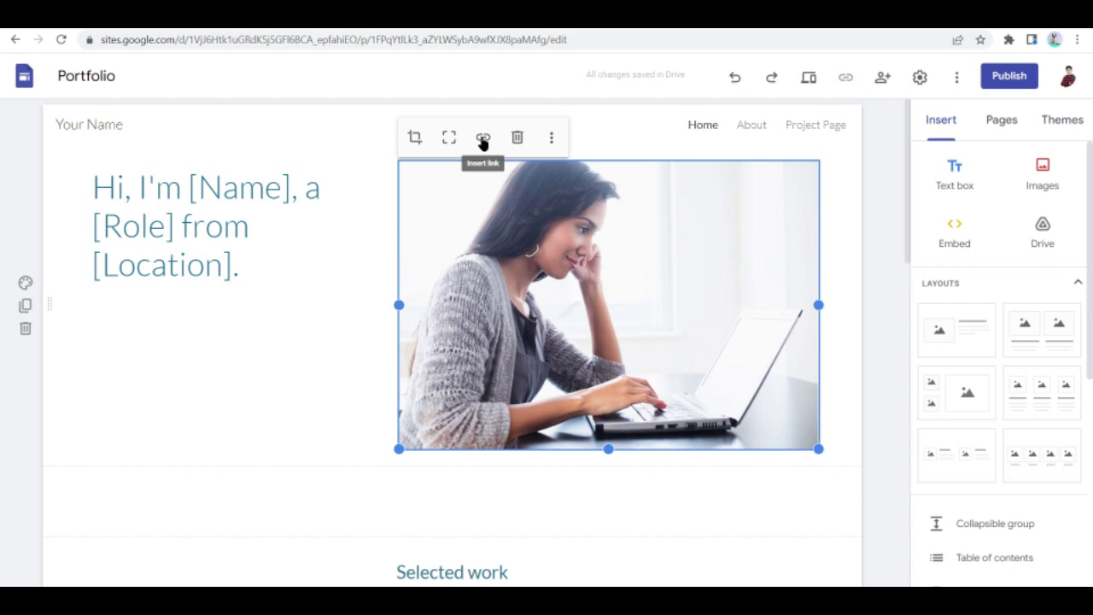
Browse the photo's three-dot options and Replace image menu, then reselect the photo
left_click(551, 140)
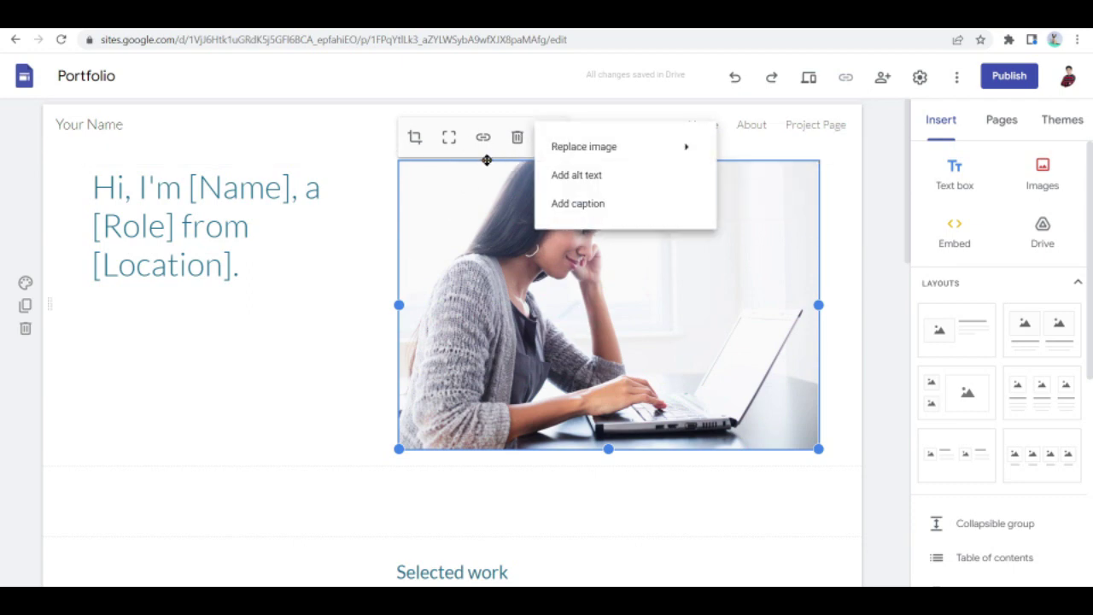
left_click(500, 192)
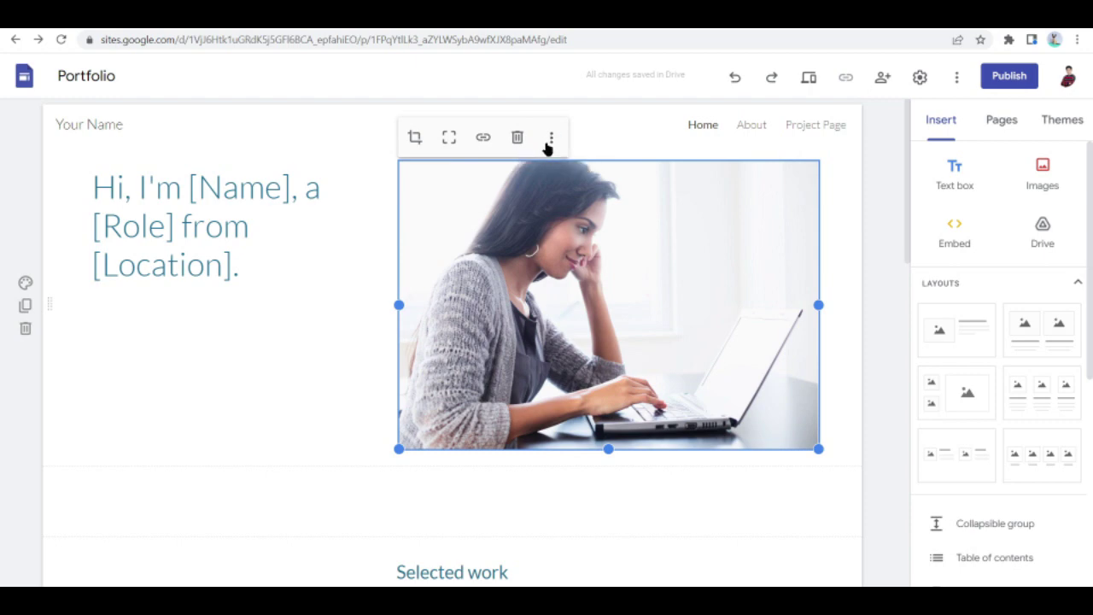
left_click(549, 143)
mouse_move(578, 146)
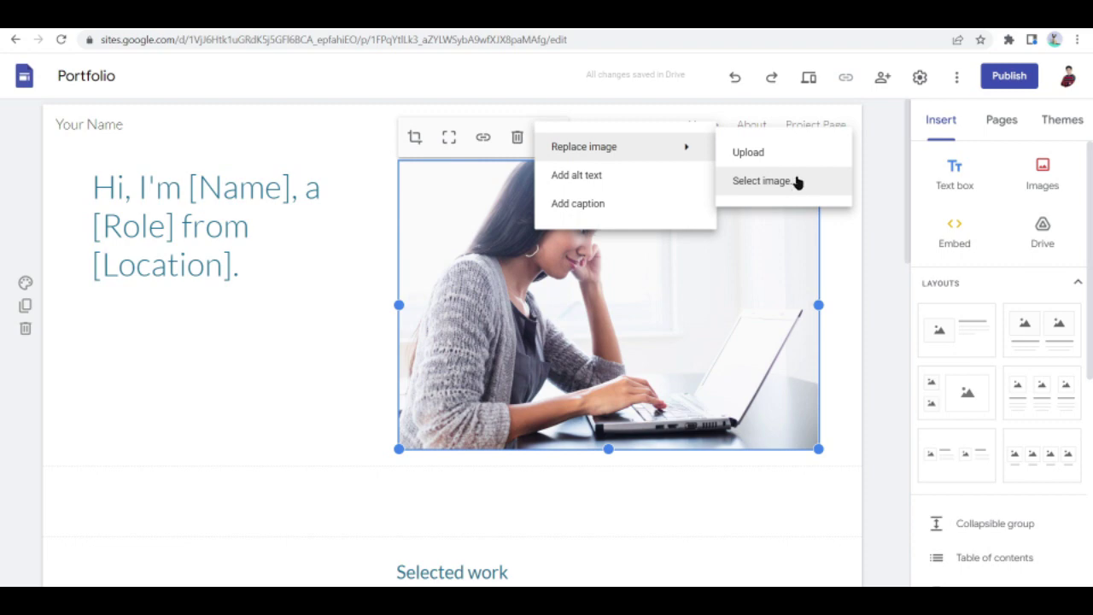
left_click(853, 287)
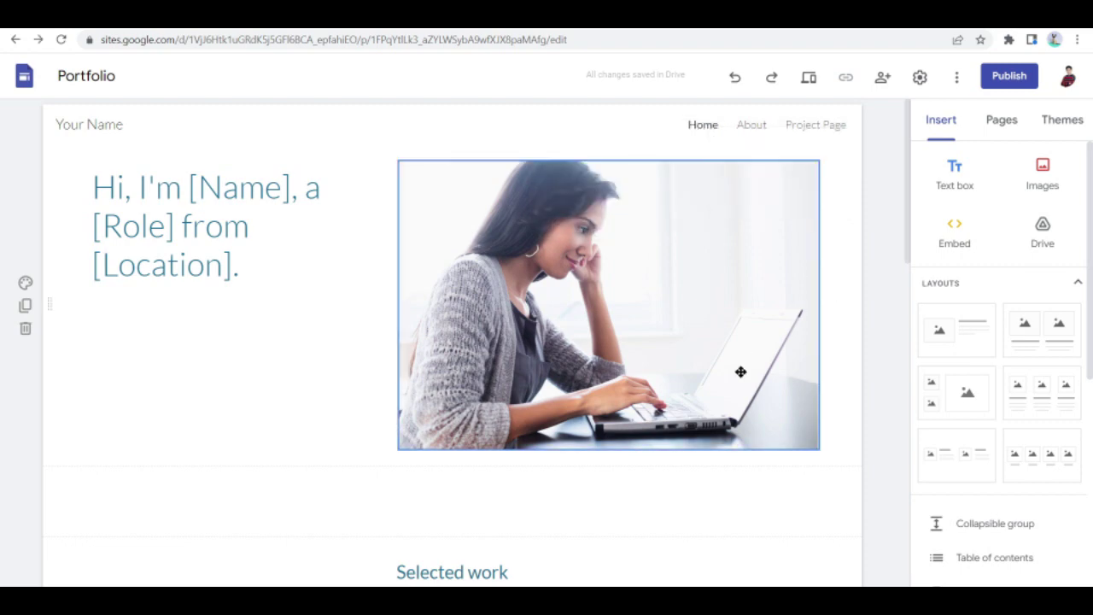
left_click(667, 297)
scroll(248, 347, "down", 3)
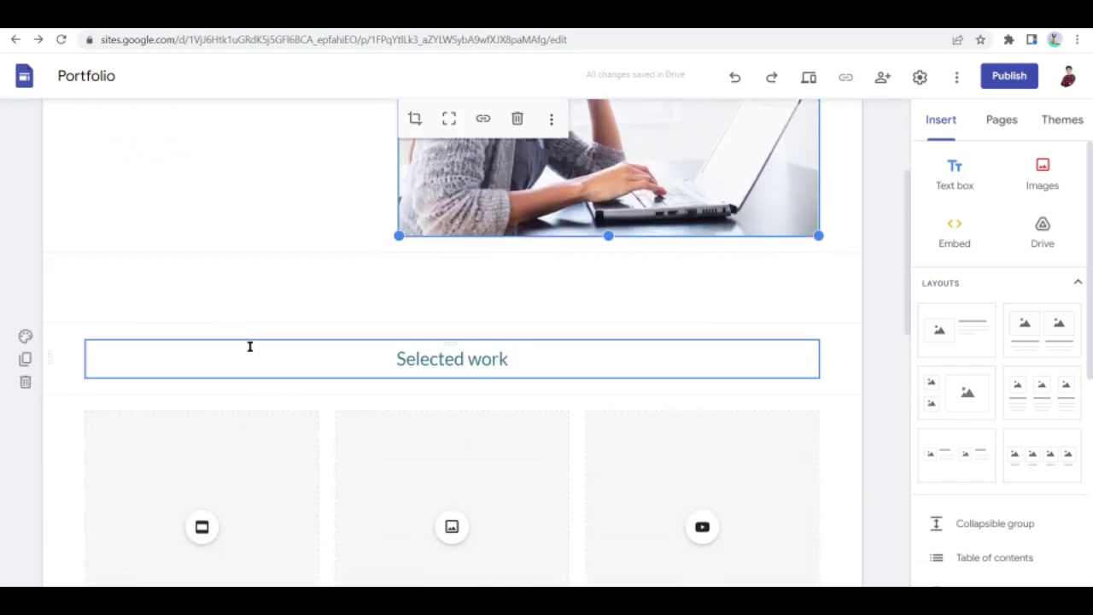
scroll(307, 349, "up", 3)
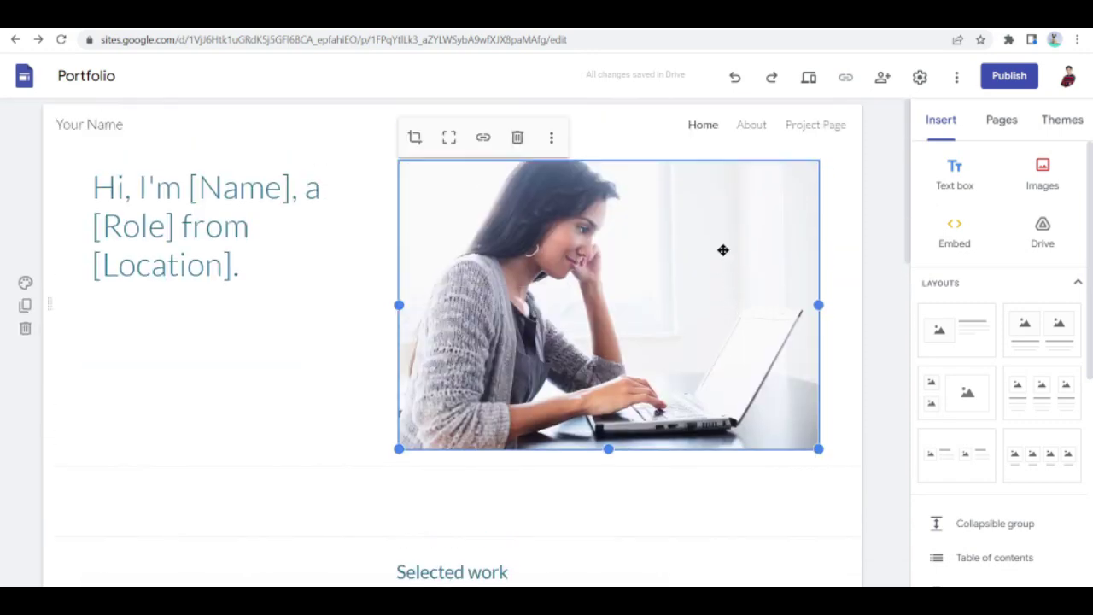
Choose Upload under Replace image in the photo's options menu
left_click(552, 137)
mouse_move(559, 146)
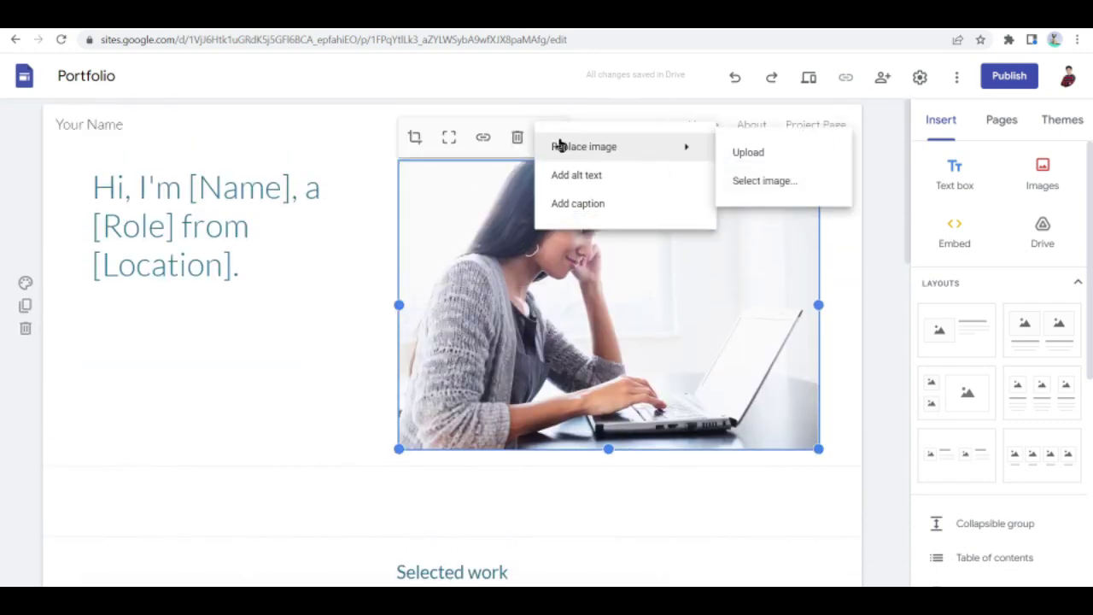
left_click(775, 152)
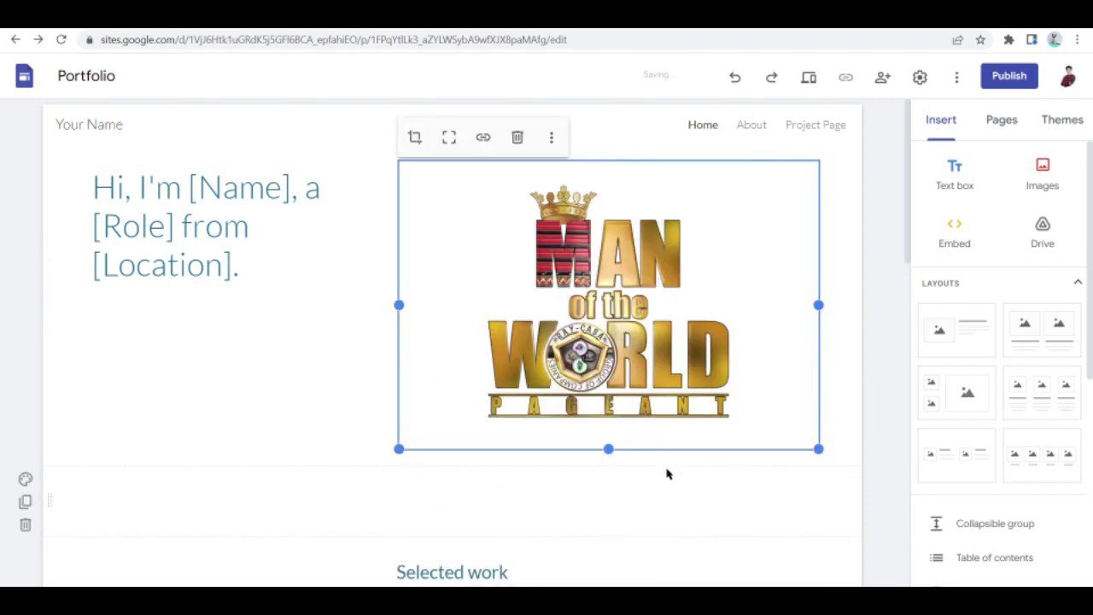
scroll(666, 471, "down", 3)
scroll(666, 470, "up", 3)
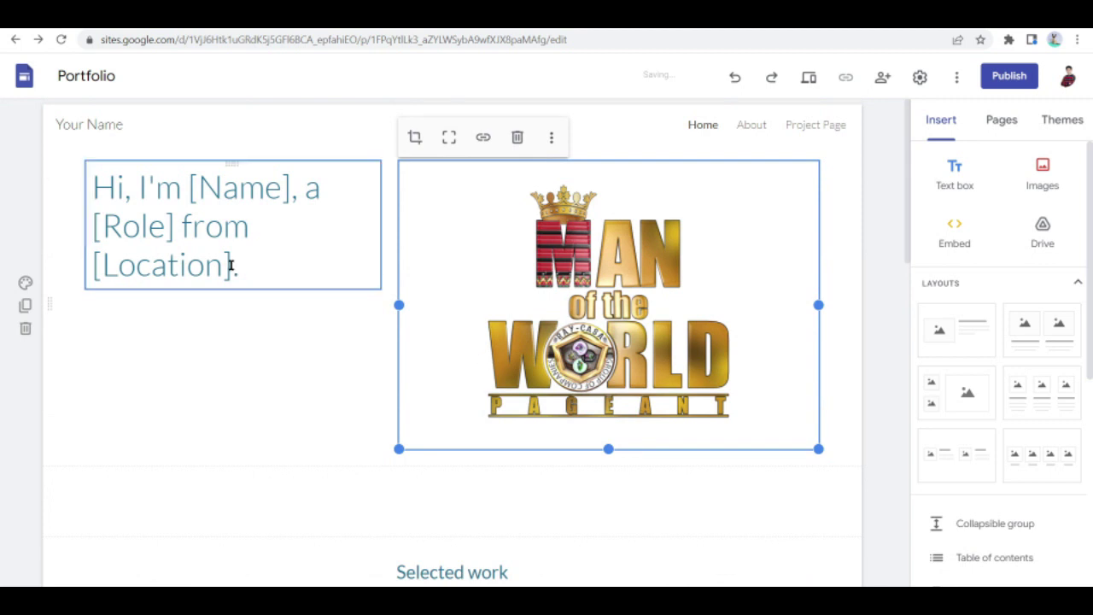
left_click(552, 139)
mouse_move(556, 147)
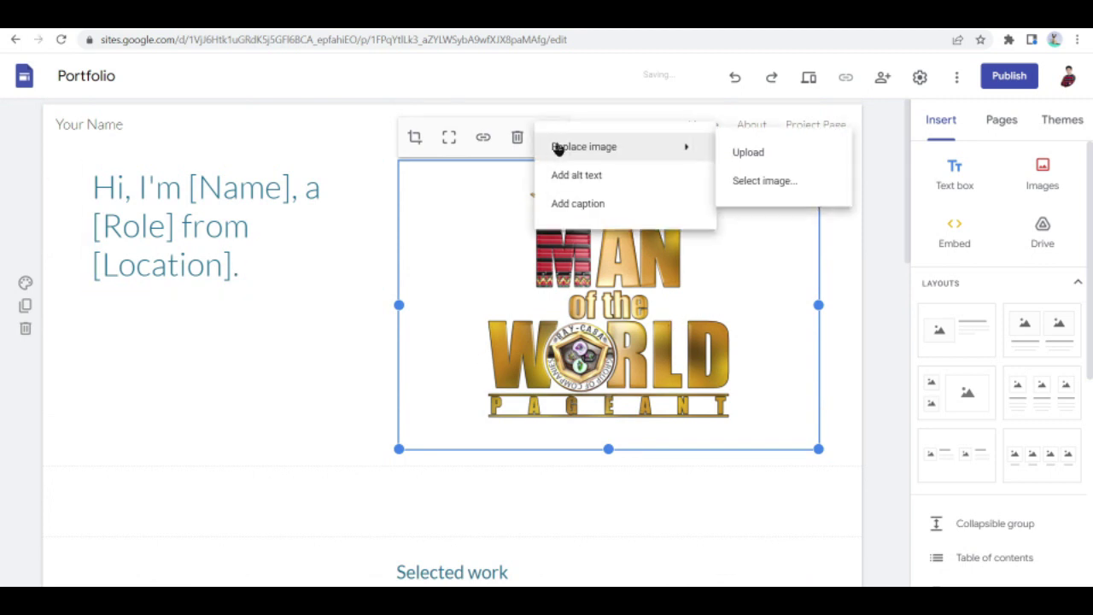
left_click(764, 152)
Upload the suited-man portrait from the computer as the replacement image and select it
left_click(552, 139)
mouse_move(666, 146)
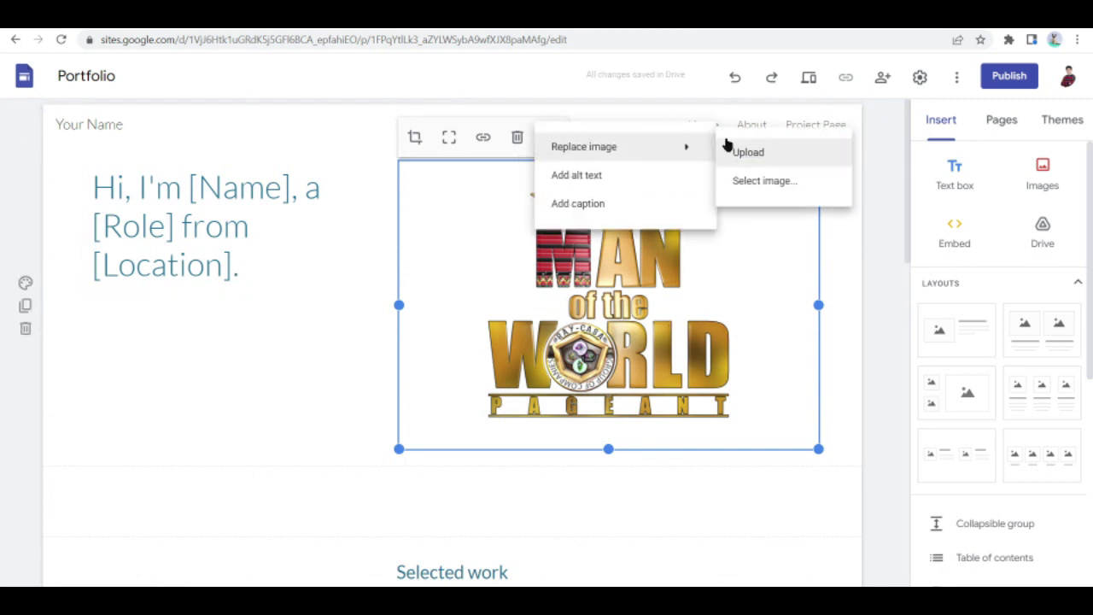
left_click(737, 154)
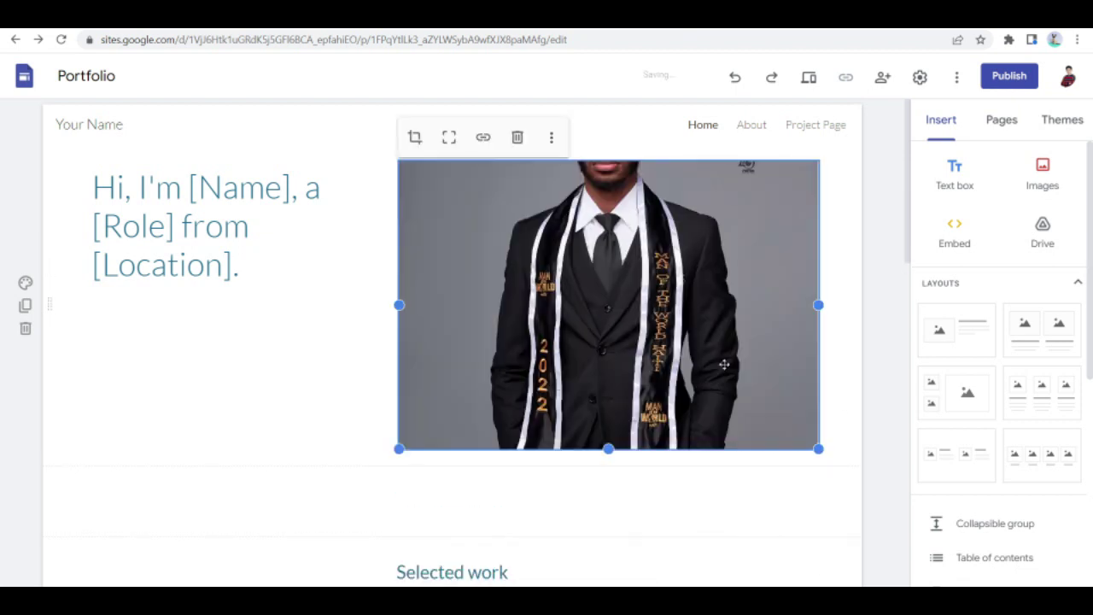
left_click_drag(715, 356, 533, 209)
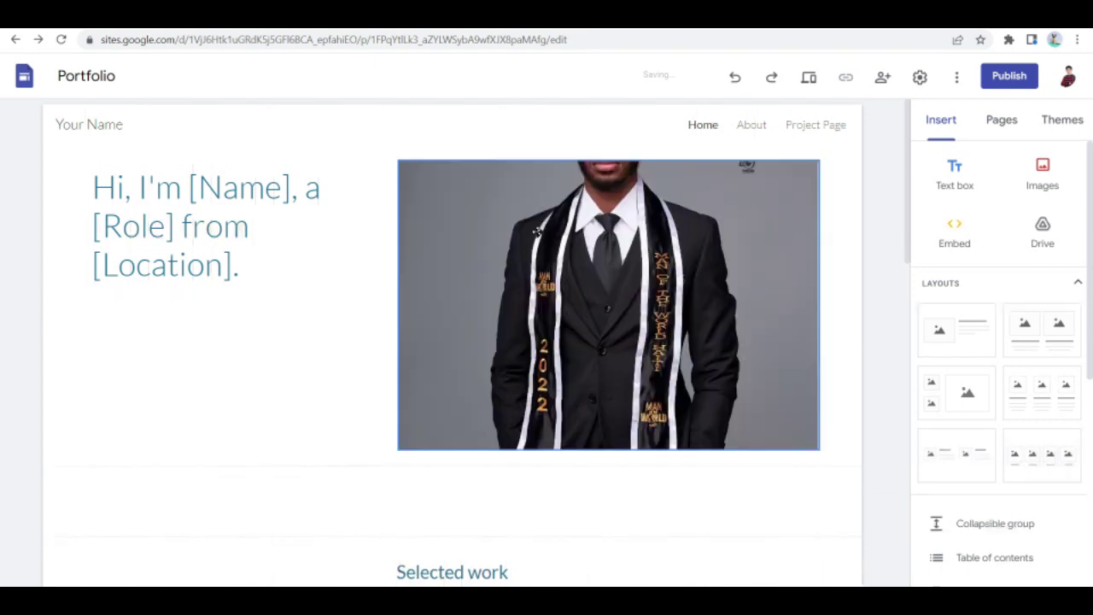
left_click_drag(676, 309, 681, 314)
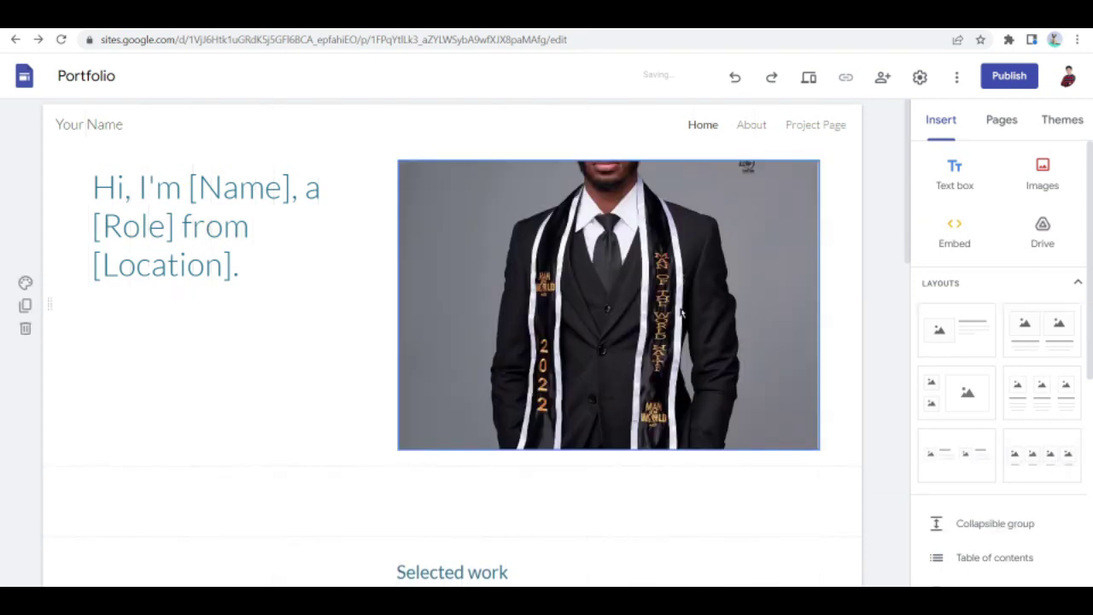
left_click(717, 193)
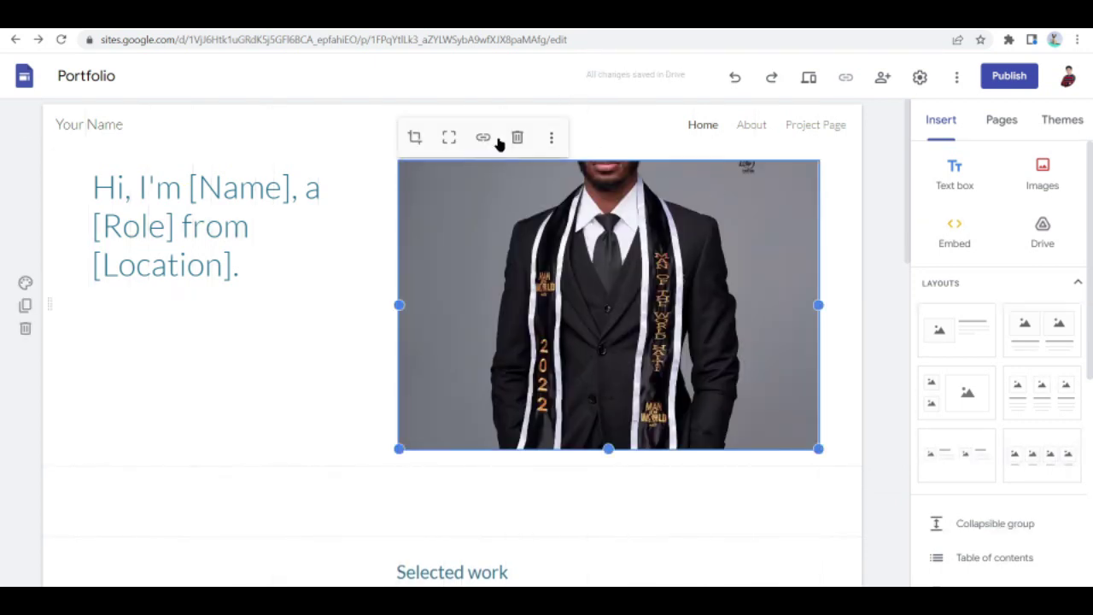
Crop the portrait, shifting the image down so the man's face and shoulders show
left_click(417, 141)
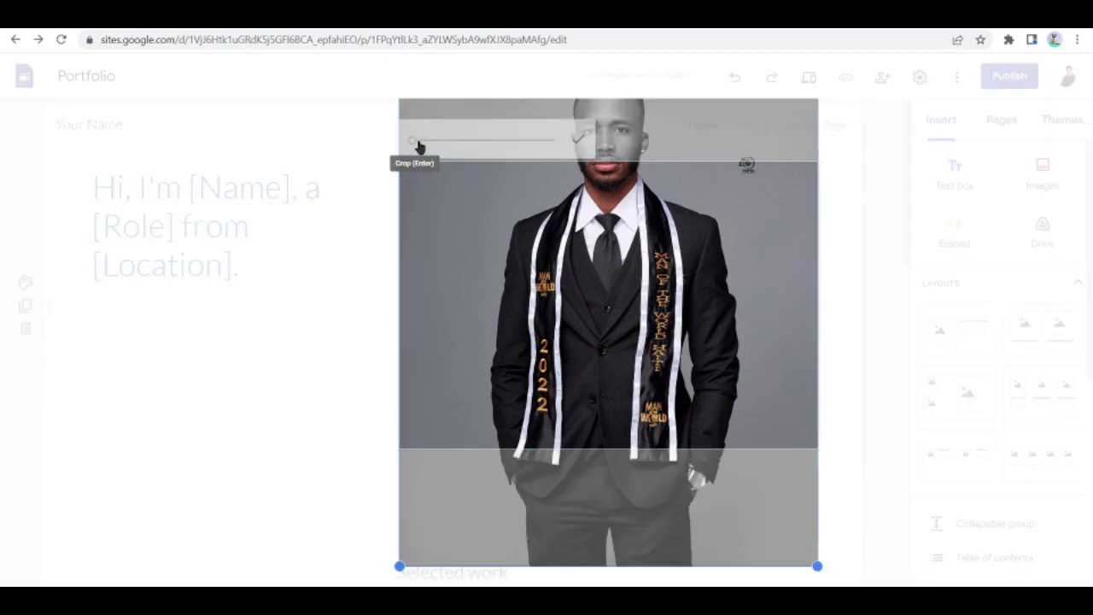
left_click_drag(751, 247, 777, 444)
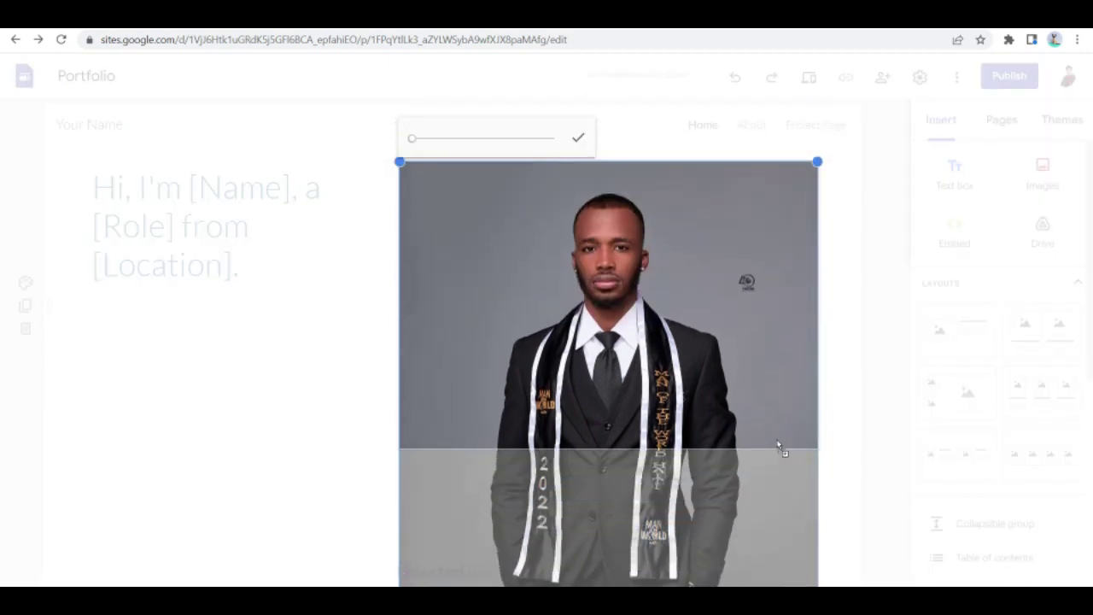
left_click(844, 338)
scroll(852, 300, "down", 3)
scroll(851, 299, "up", 3)
scroll(346, 334, "down", 4)
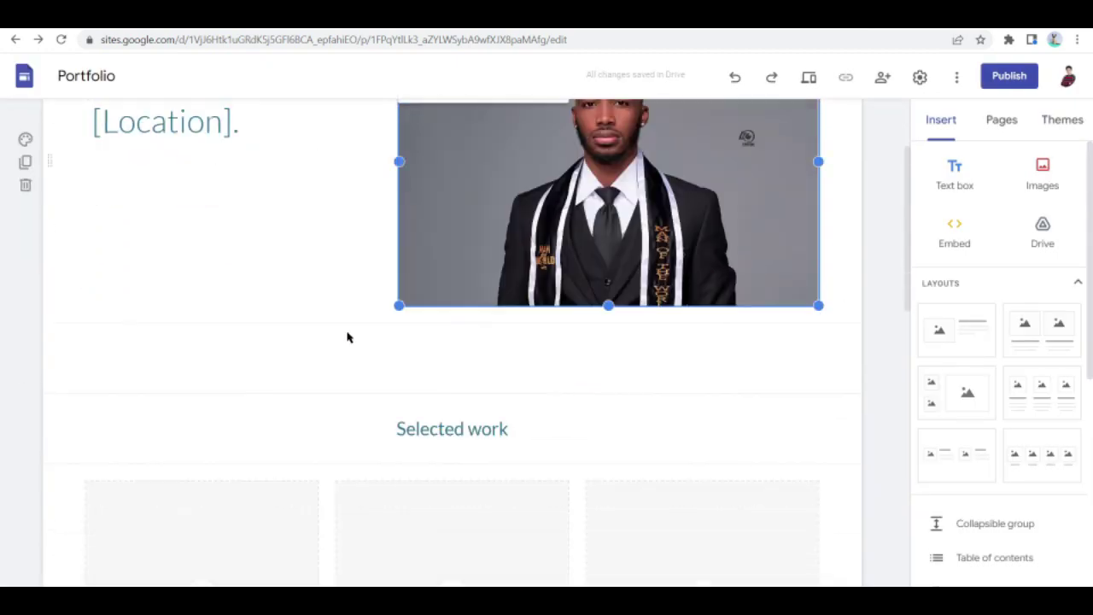
scroll(346, 332, "up", 4)
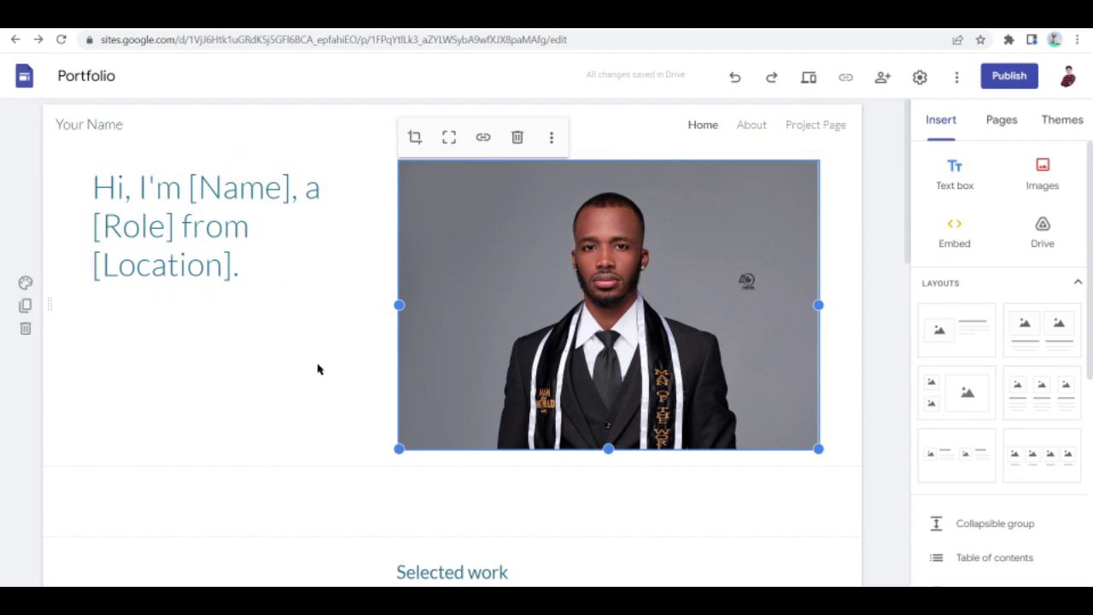
Insert three text boxes under the portrait, moving one up, then select the empty boxes
left_click(956, 181)
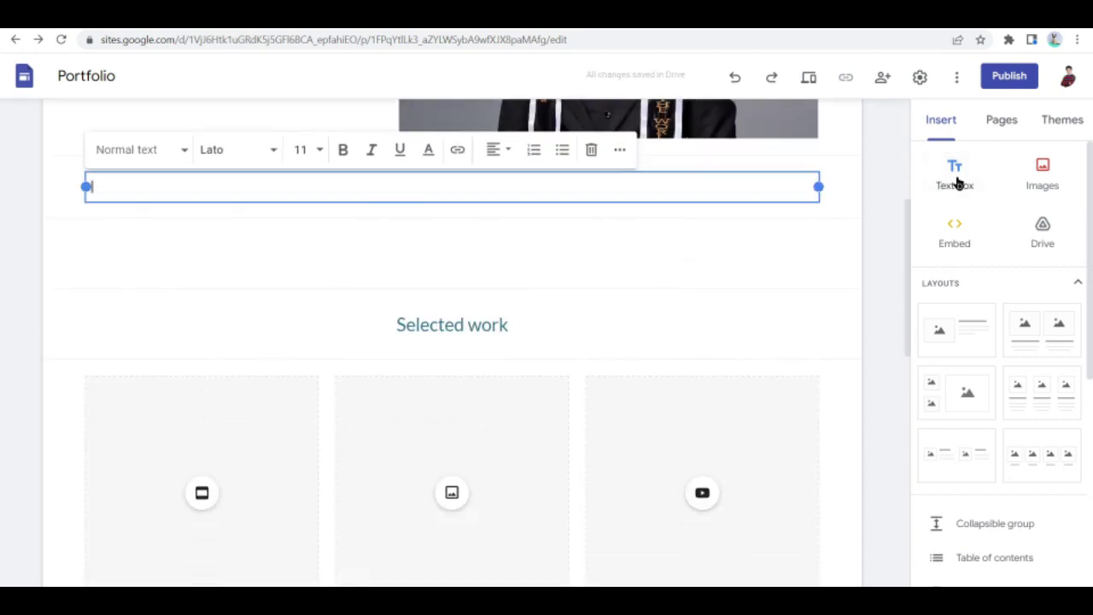
left_click(956, 181)
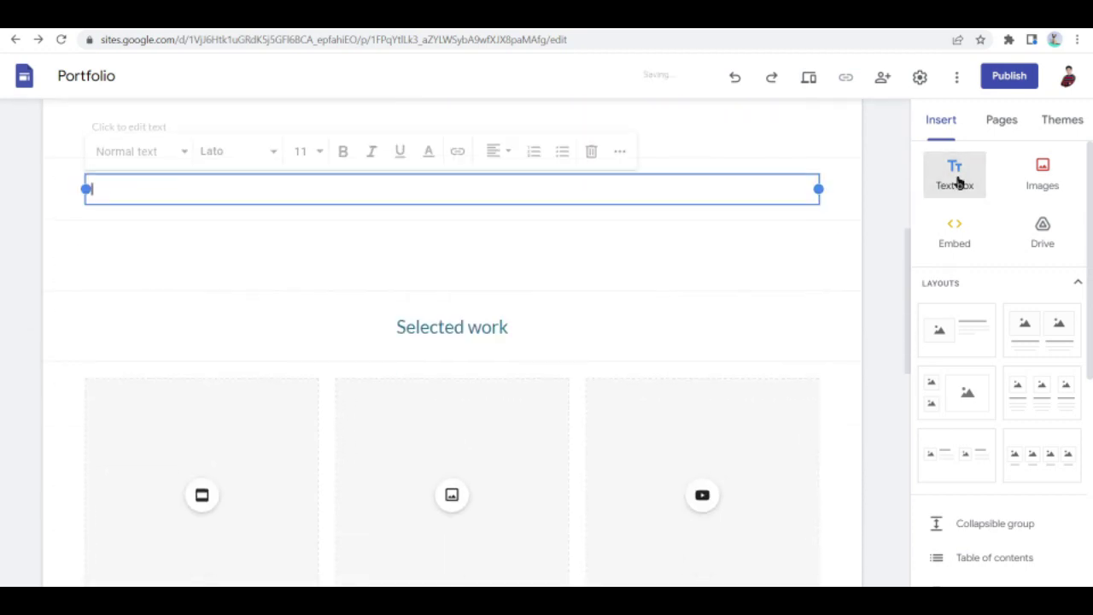
scroll(893, 253, "up", 2)
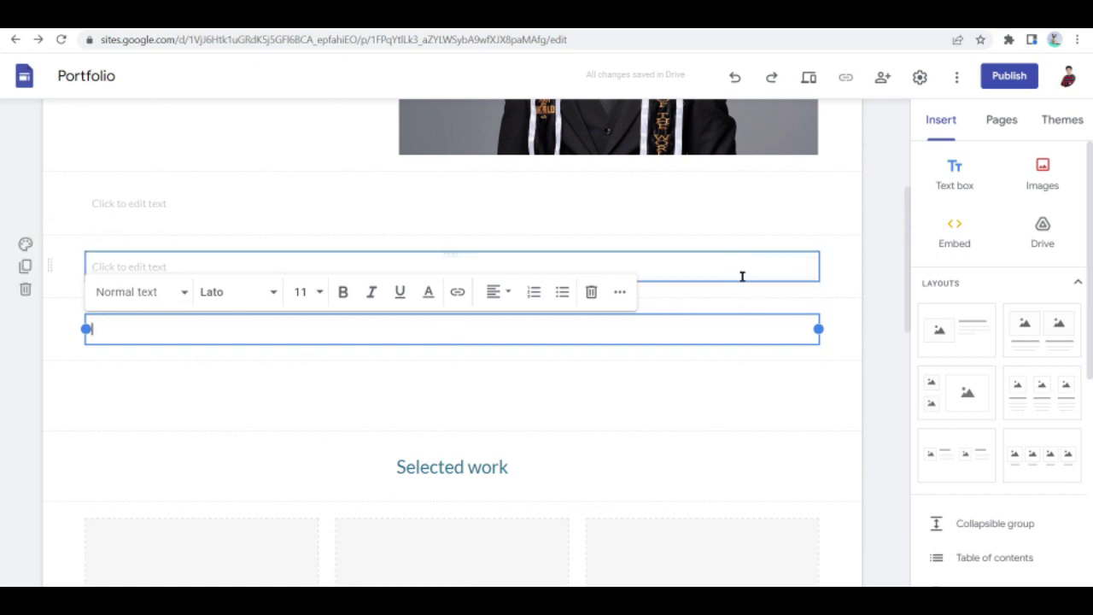
left_click_drag(735, 322, 657, 266)
left_click(963, 188)
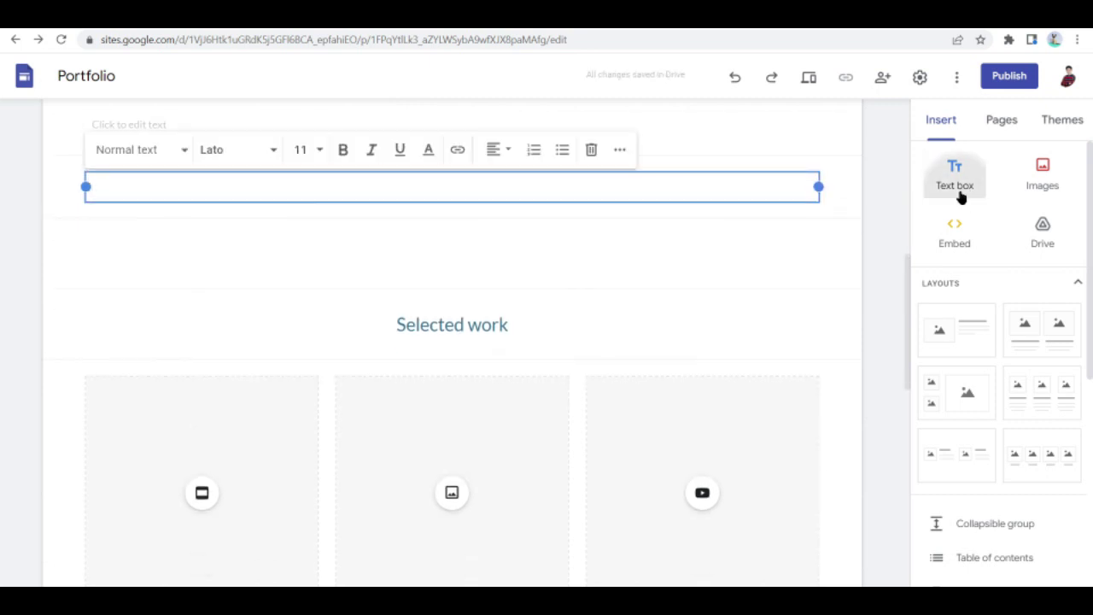
scroll(601, 330, "up", 5)
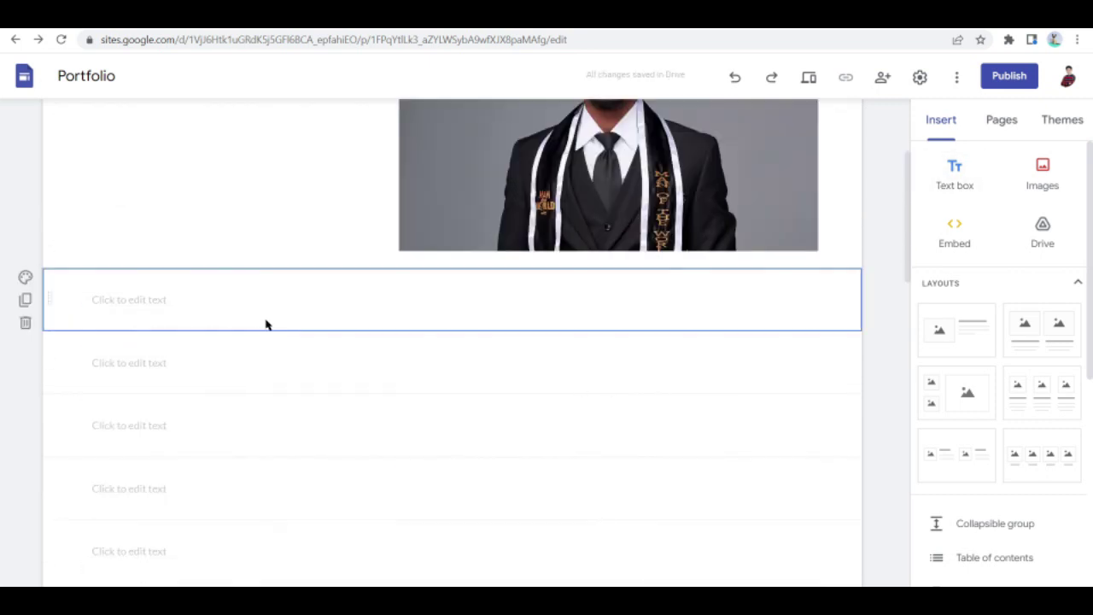
left_click(220, 359)
left_click(229, 422)
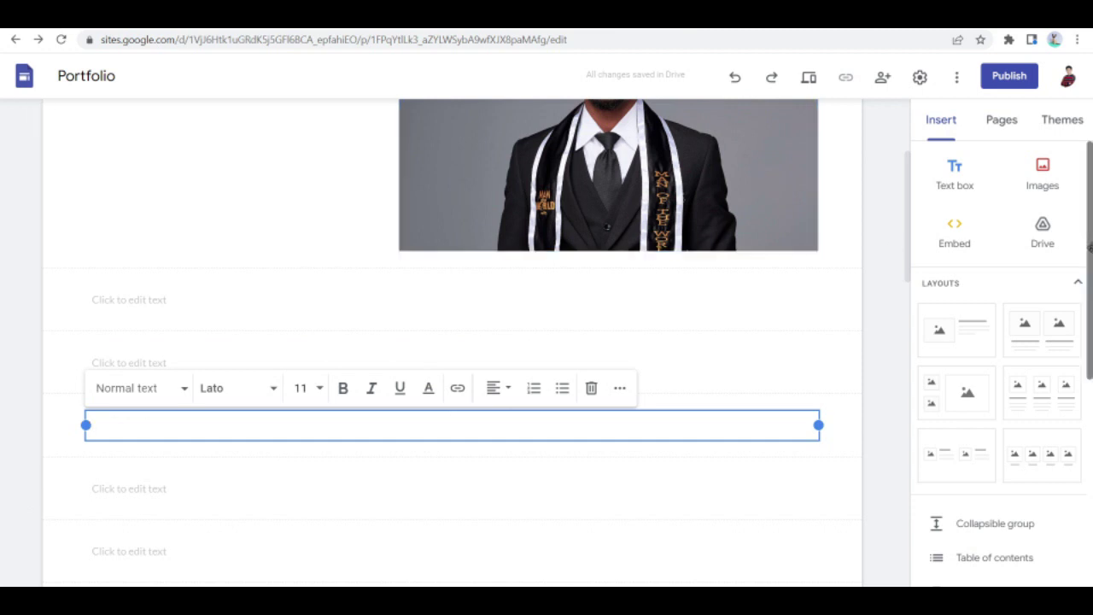
left_click(1053, 175)
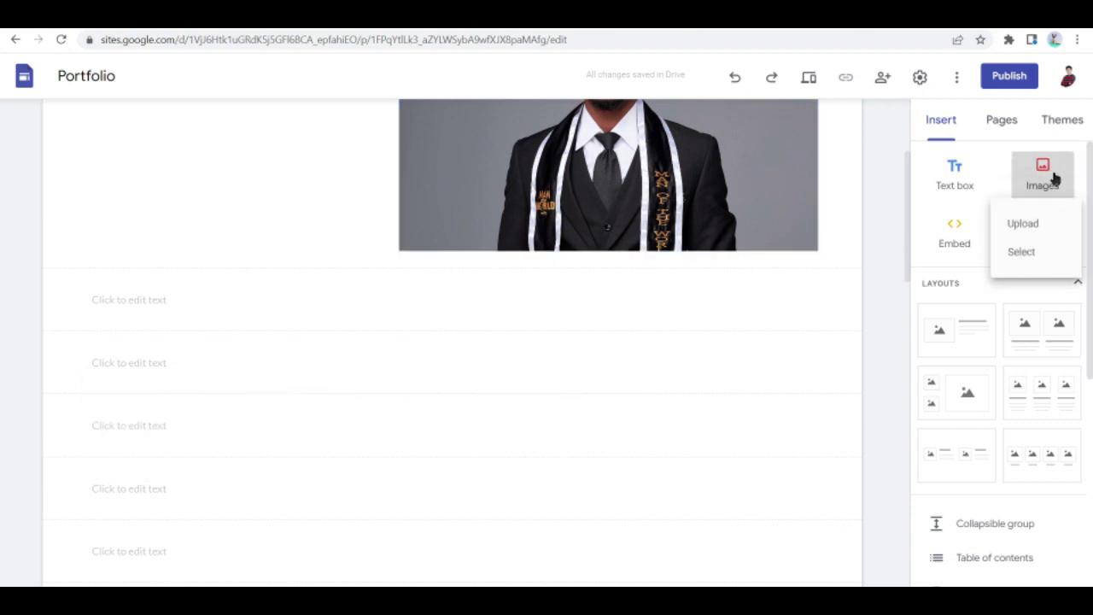
left_click(961, 252)
left_click(961, 250)
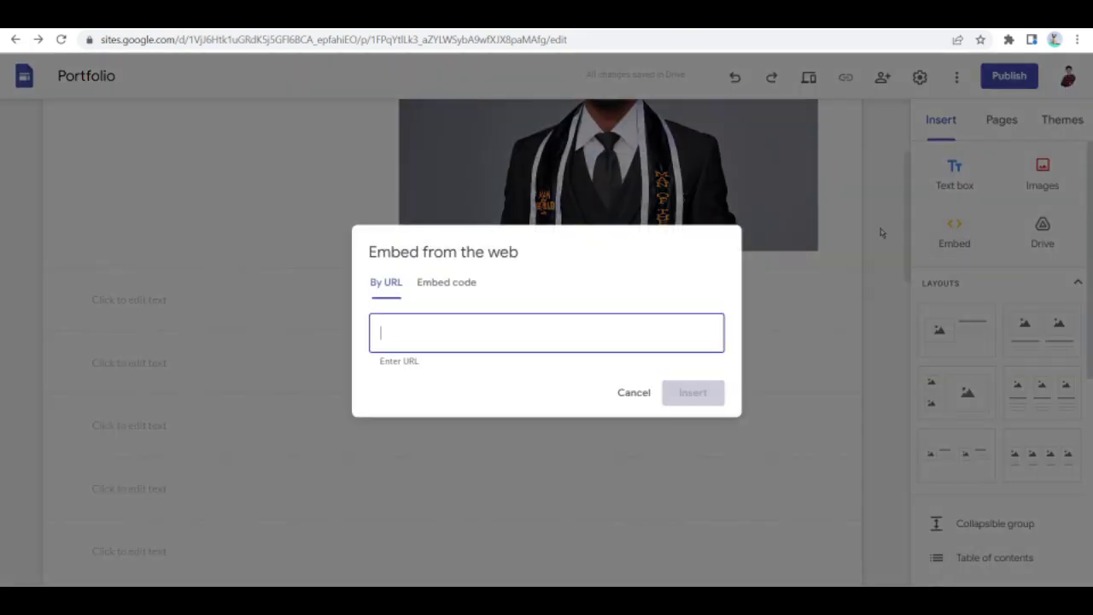
left_click(435, 287)
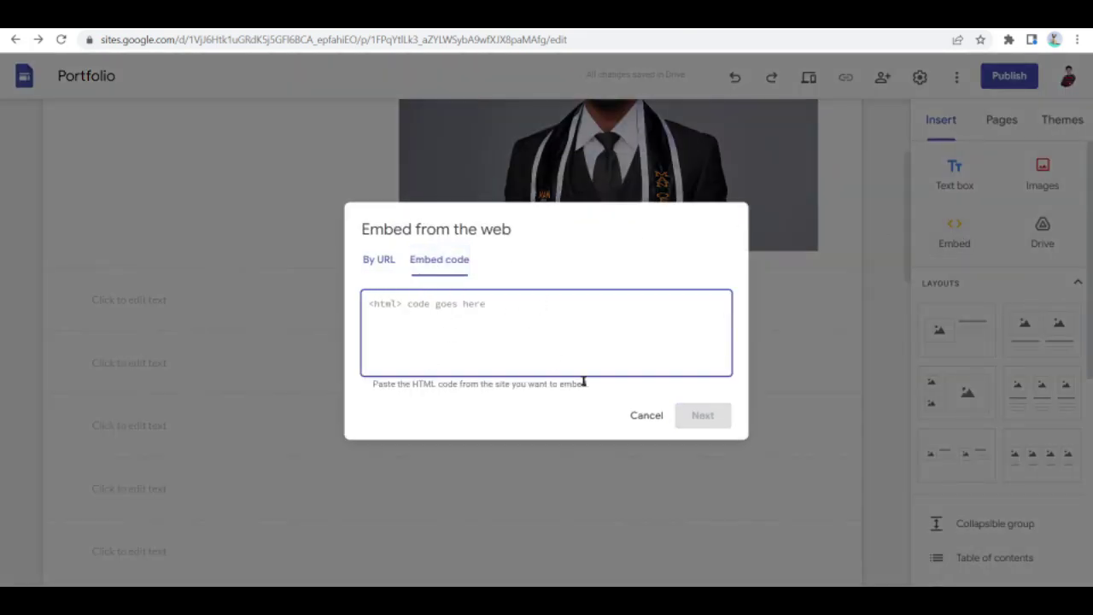
left_click(373, 259)
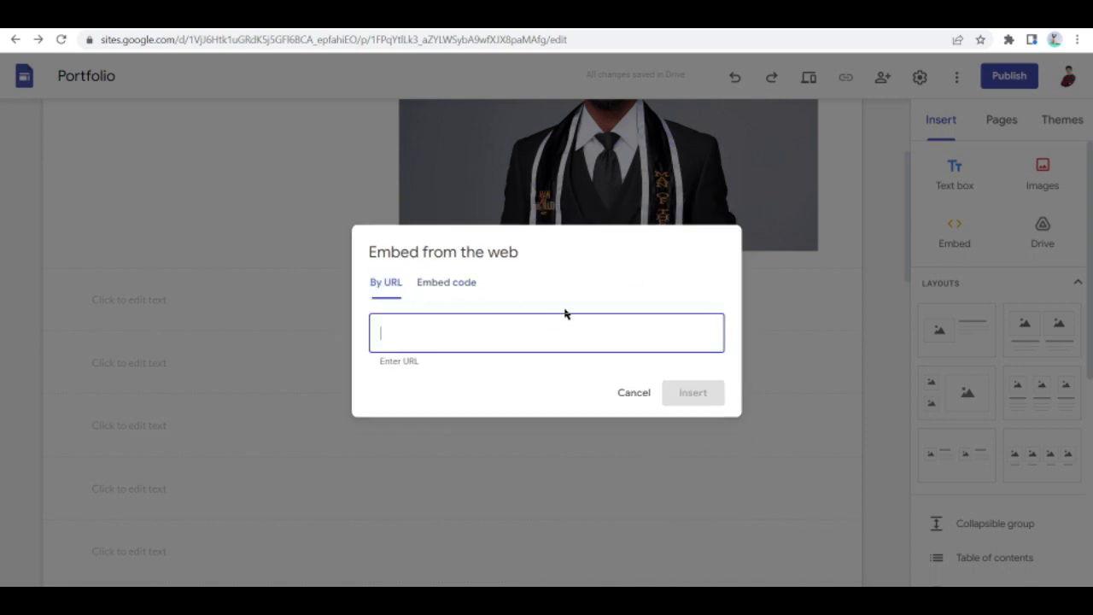
left_click(641, 388)
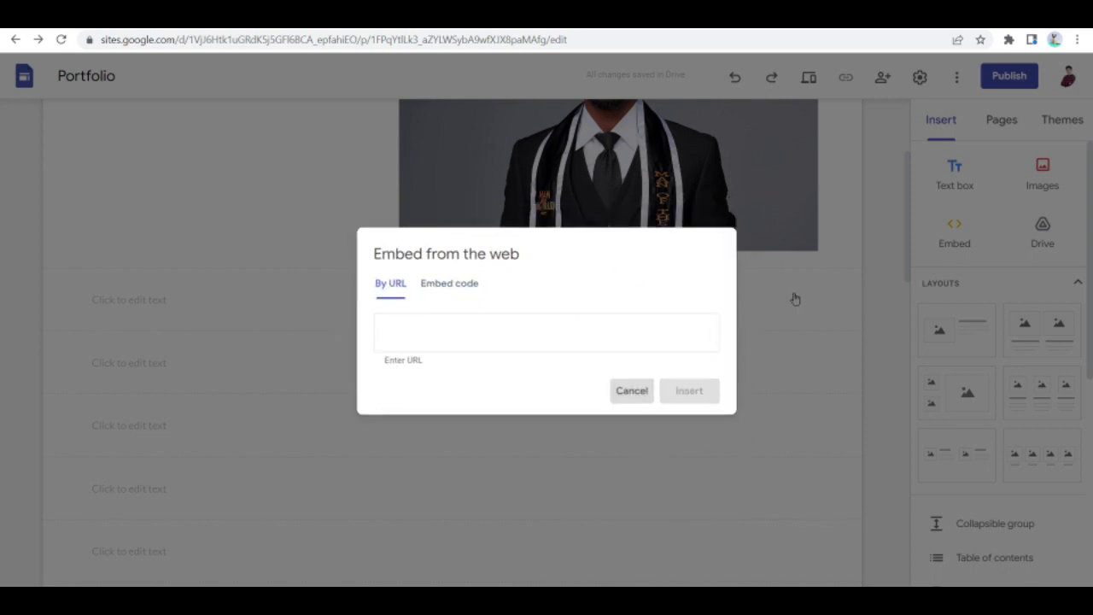
left_click(342, 305)
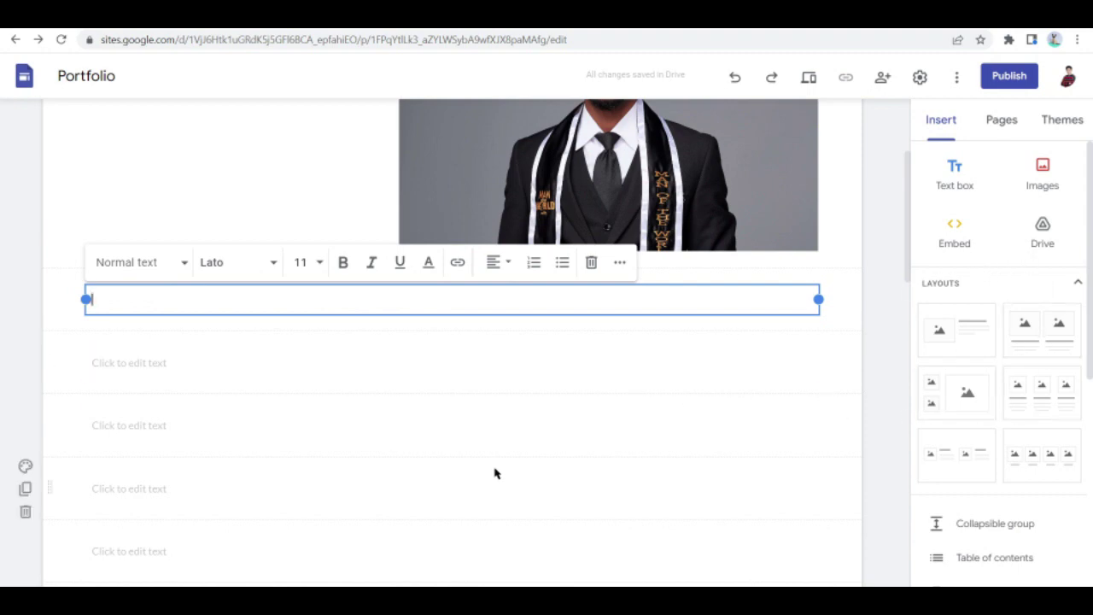
Switch to the Pages panel and open the About page from the page list
scroll(495, 468, "down", 8)
left_click(991, 123)
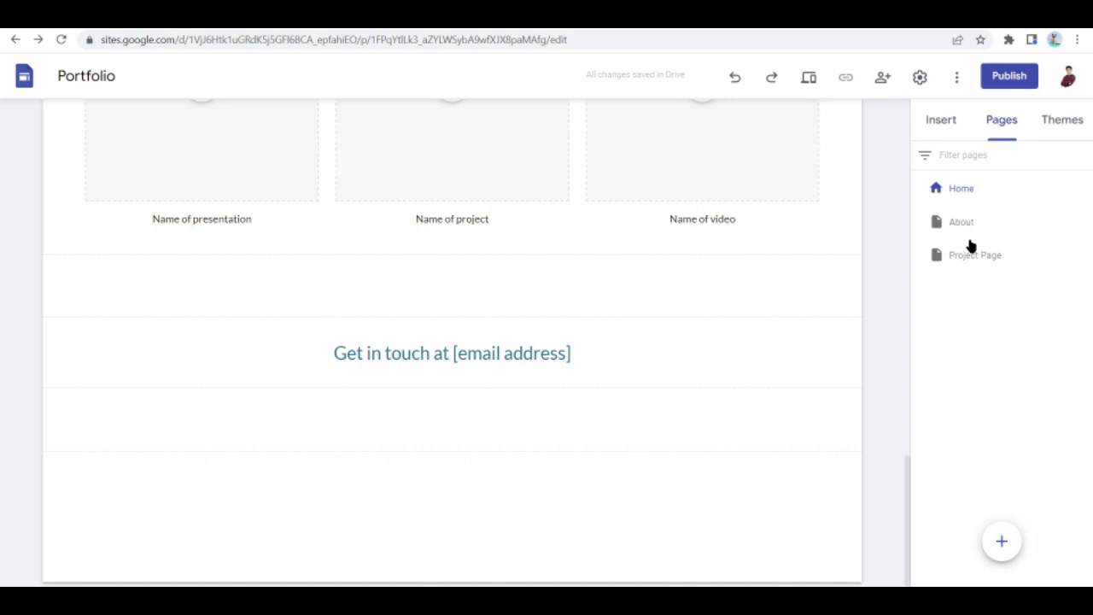
left_click(967, 193)
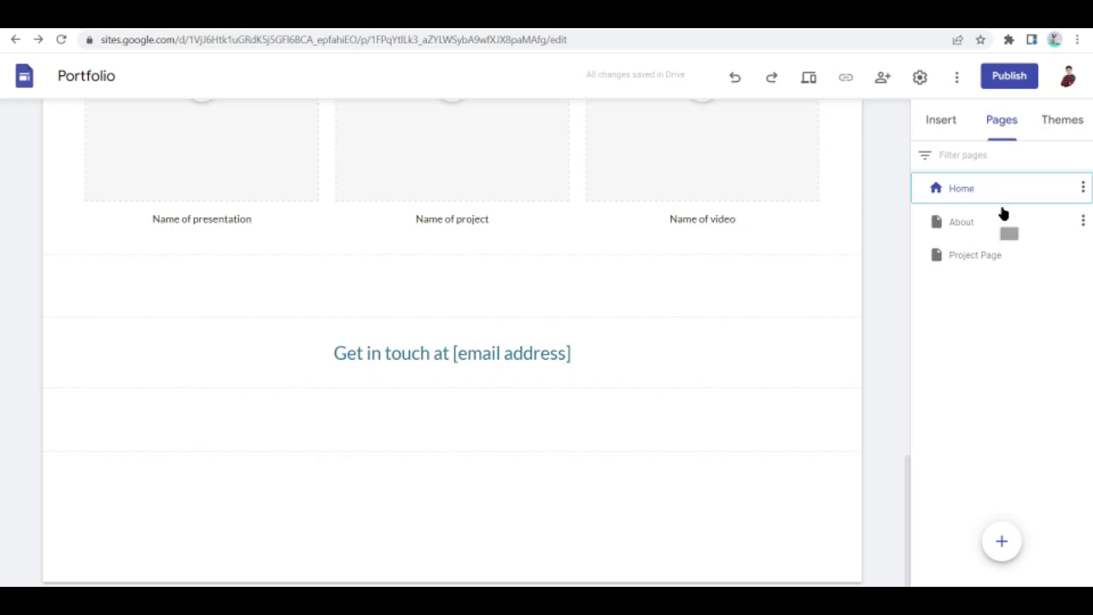
left_click(988, 222)
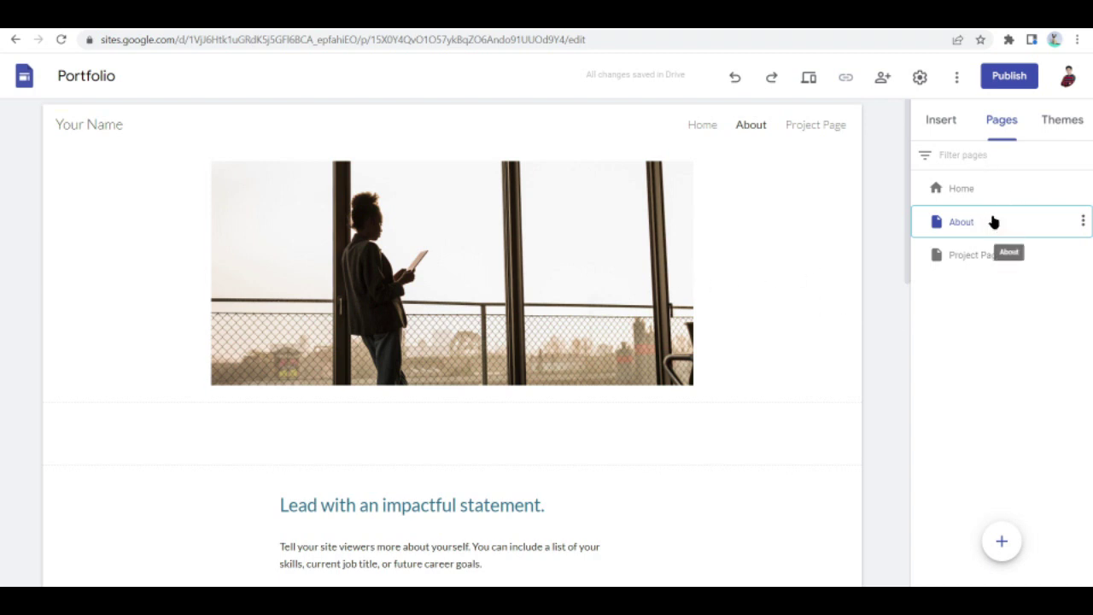
Open the Project Page and select its '[Project Name]' heading and description placeholder for editing
left_click(990, 254)
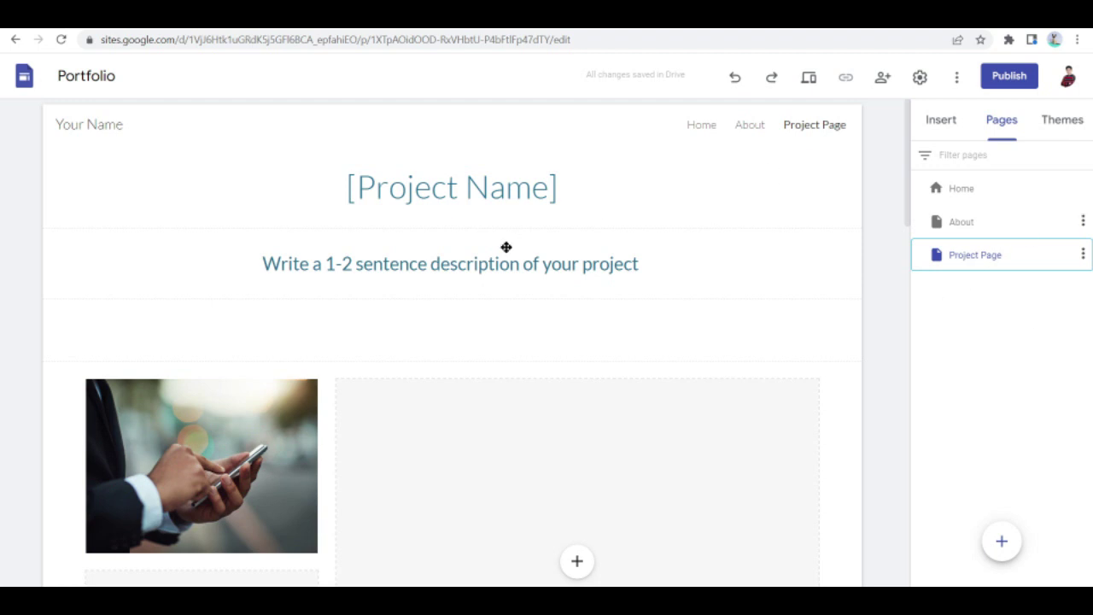
left_click(519, 193)
left_click(558, 263)
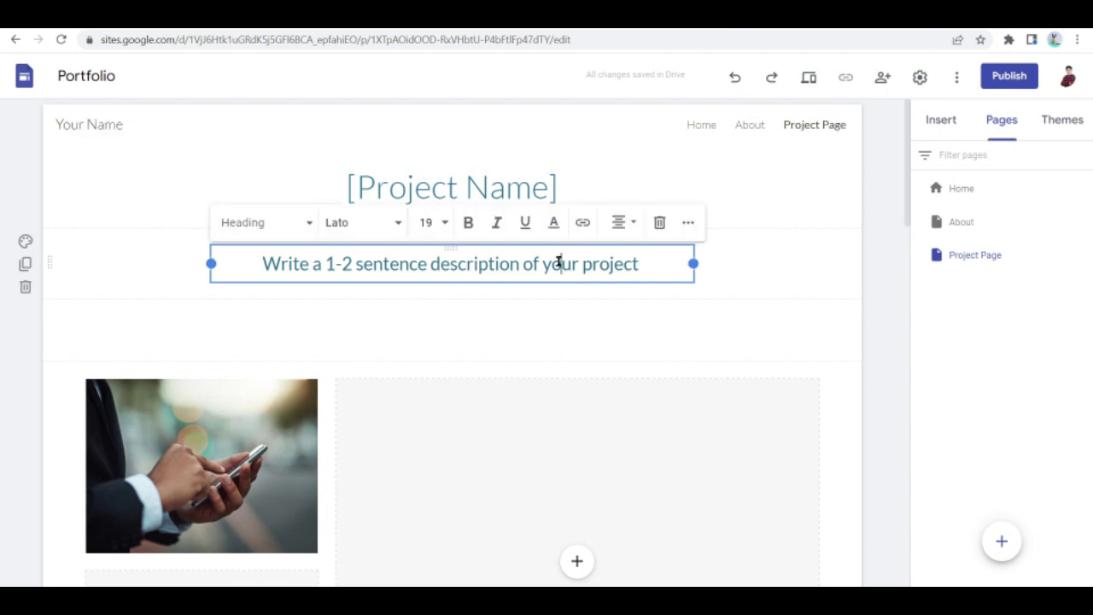
scroll(644, 376, "down", 3)
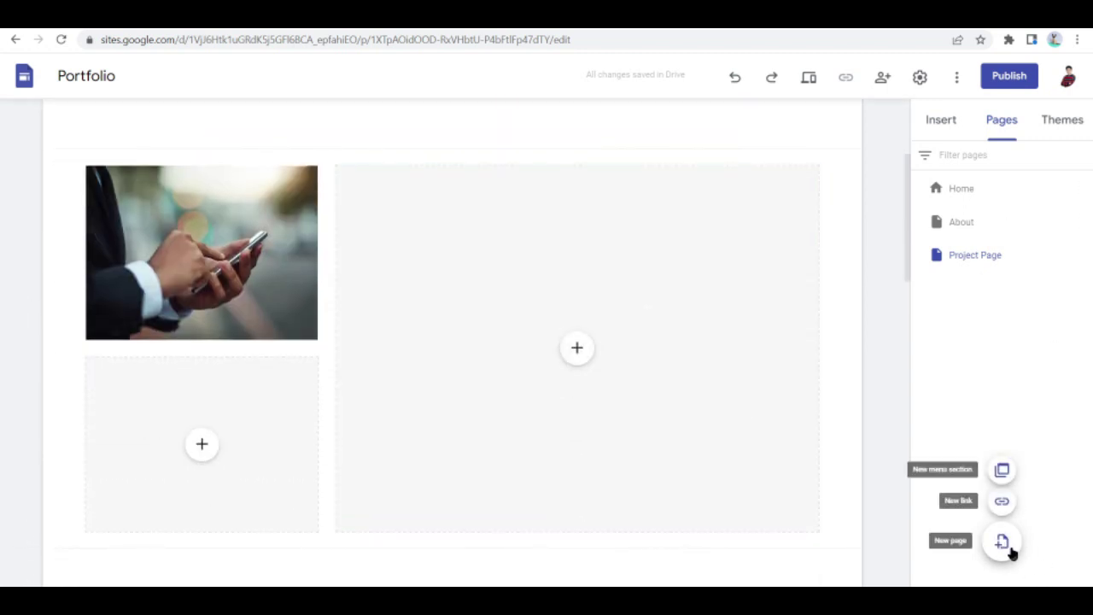
mouse_move(1000, 546)
left_click(1004, 550)
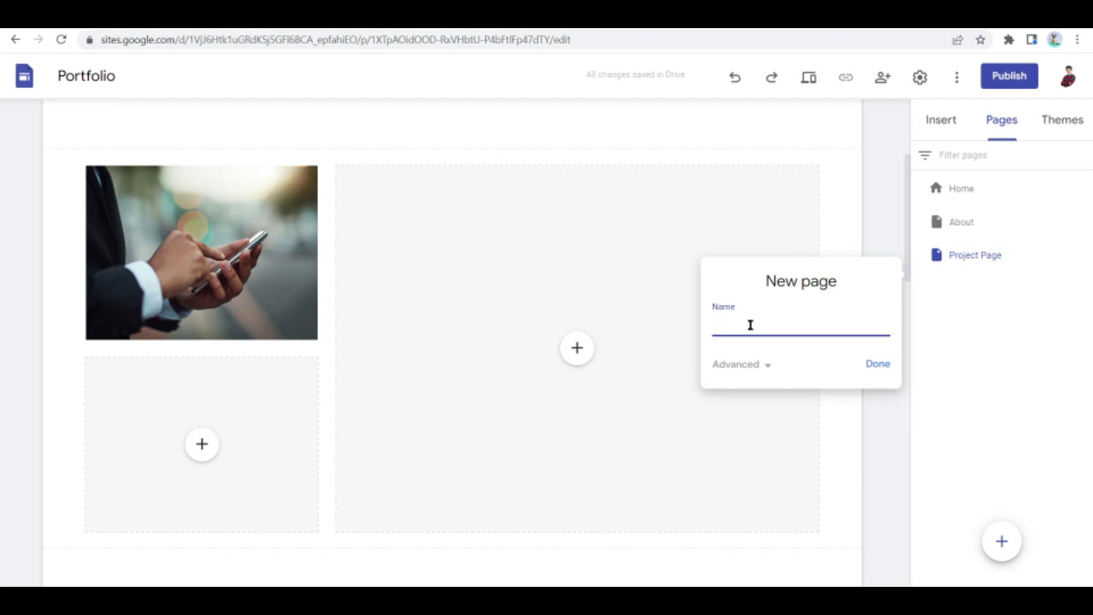
type("PAgh")
key("BackSpace")
key("BackSpace")
key("BackSpace")
key("BackSpace")
left_click(886, 219)
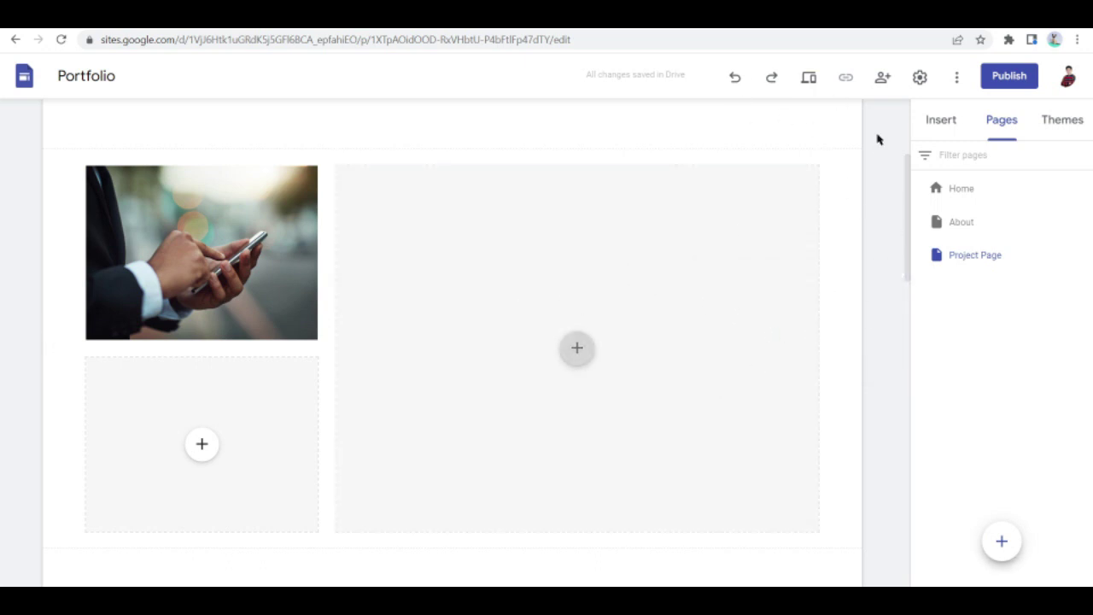
left_click_drag(908, 200, 901, 122)
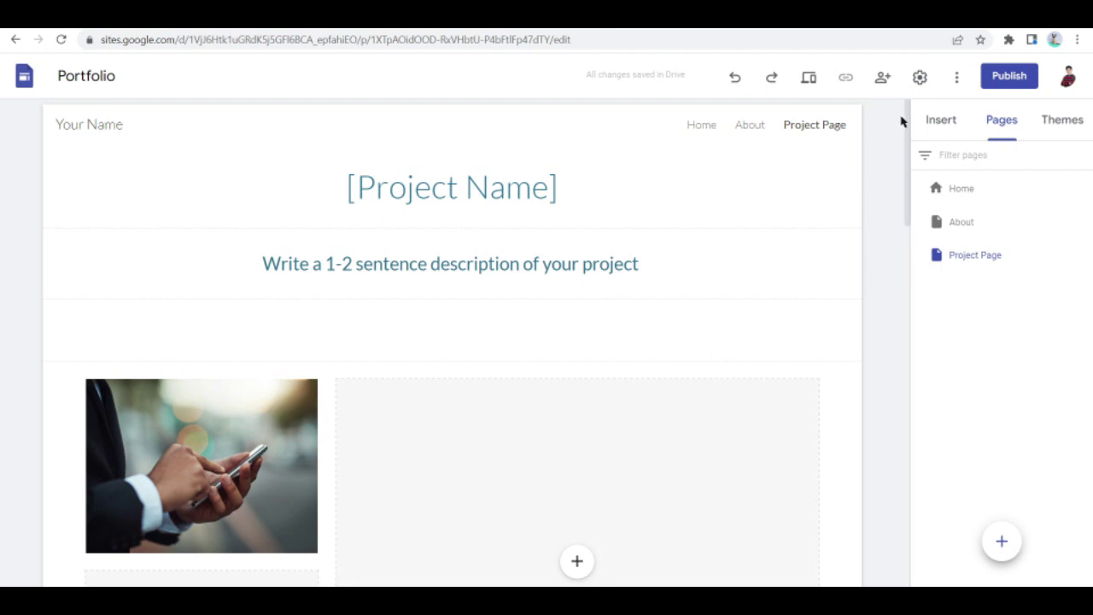